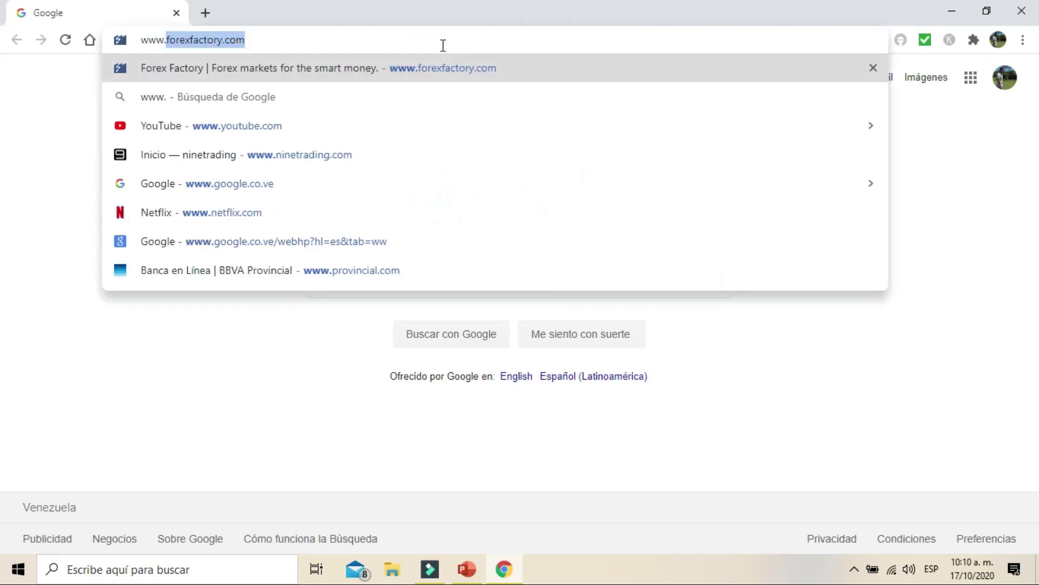
pyautogui.write('plata')
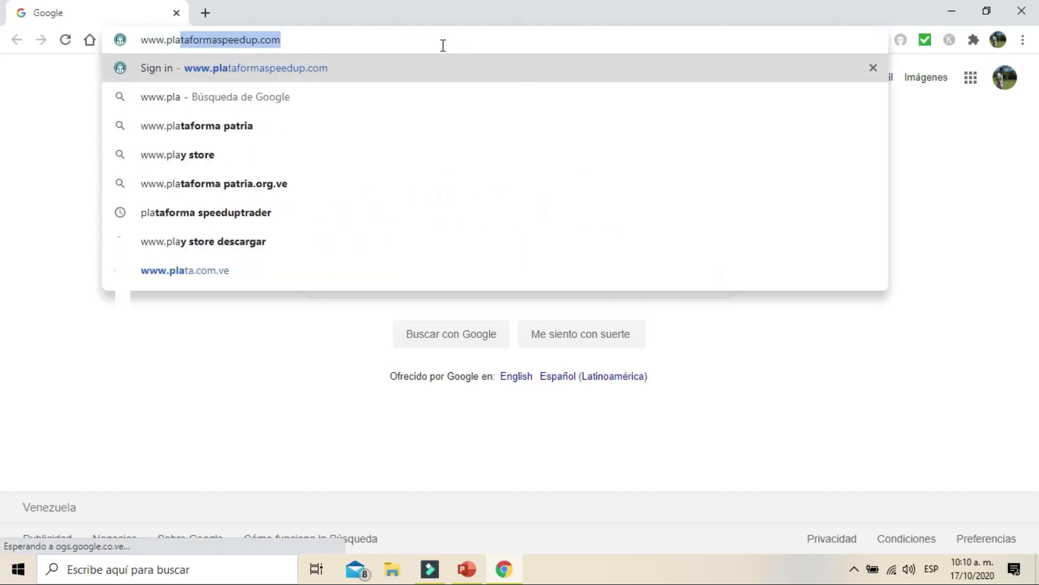
pyautogui.click(425, 62)
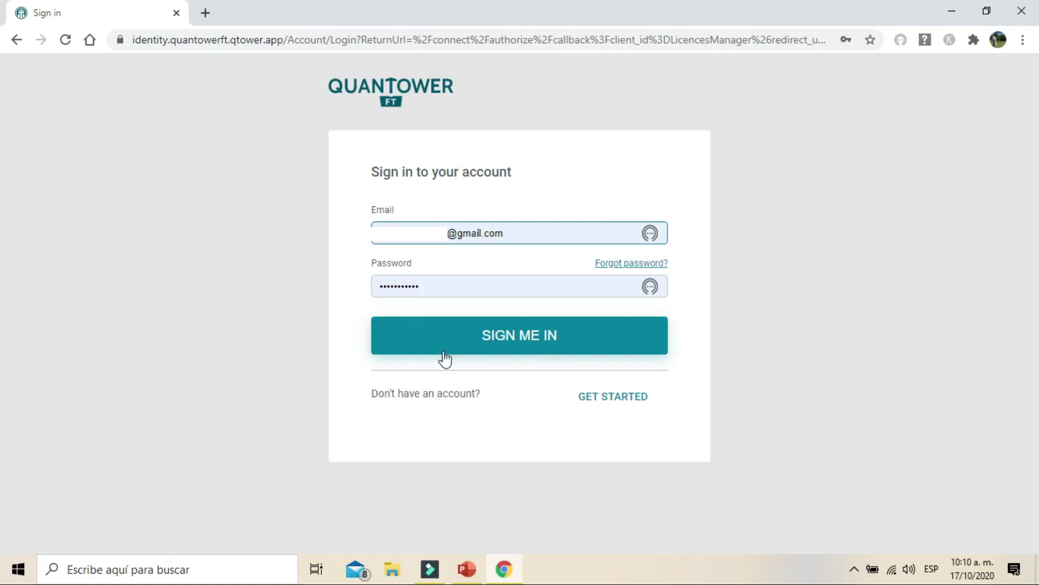
pyautogui.click(596, 398)
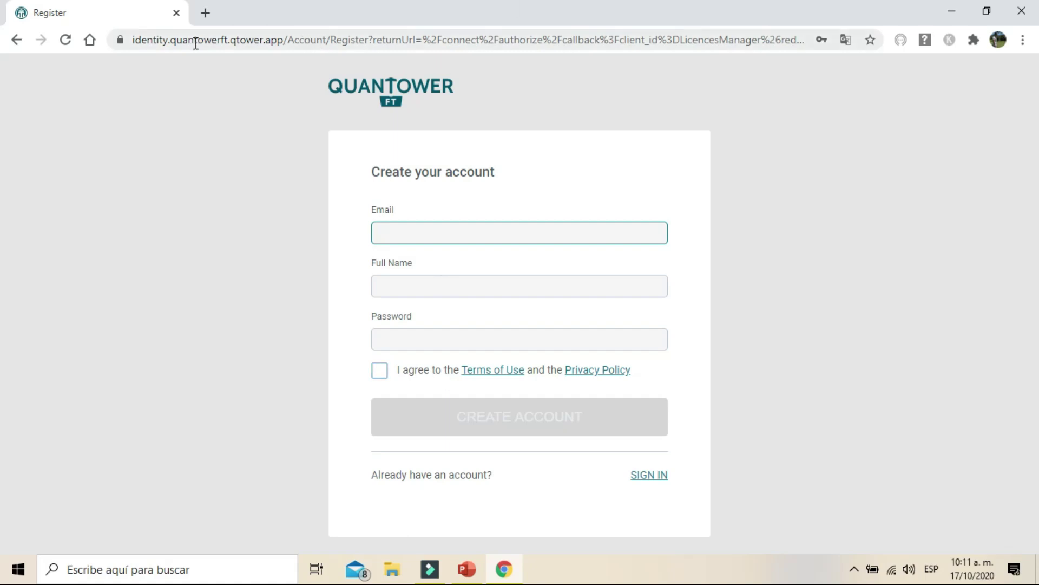
pyautogui.click(18, 41)
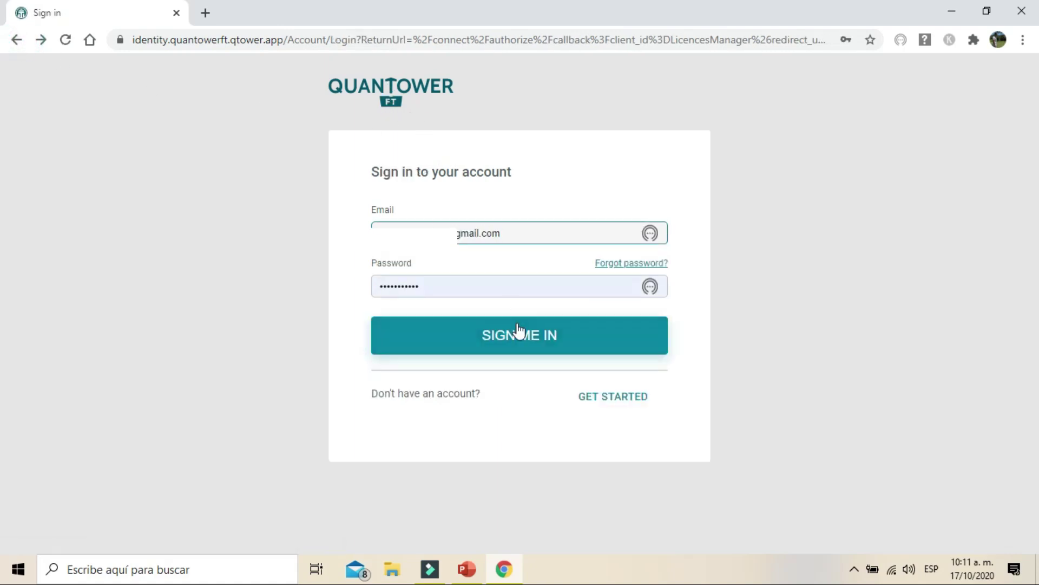
# Step: Sign in to the account with the saved credentials and start downloading the 64-bit Quantower FT installer
pyautogui.click(521, 335)
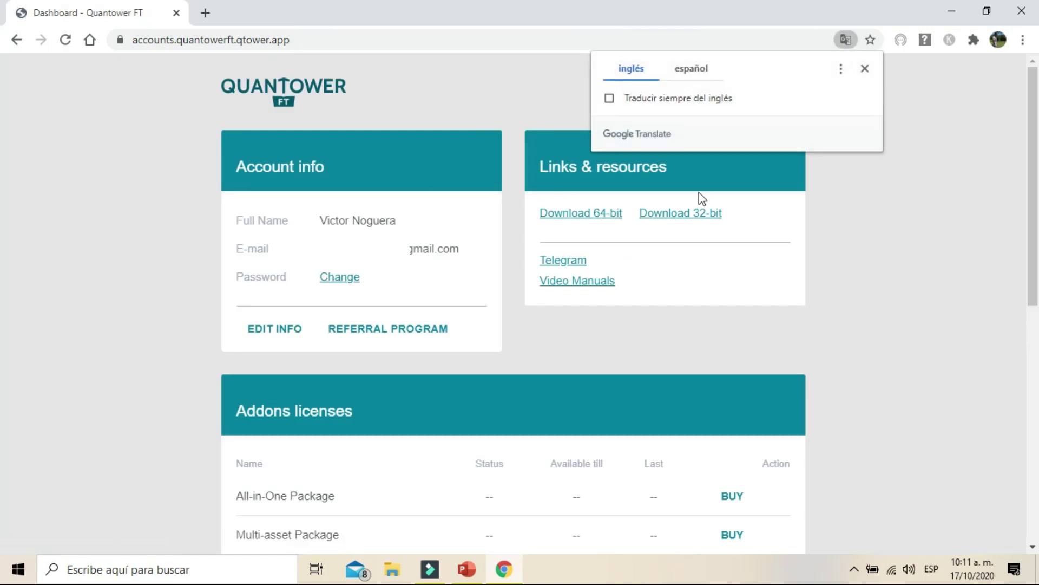
pyautogui.click(865, 68)
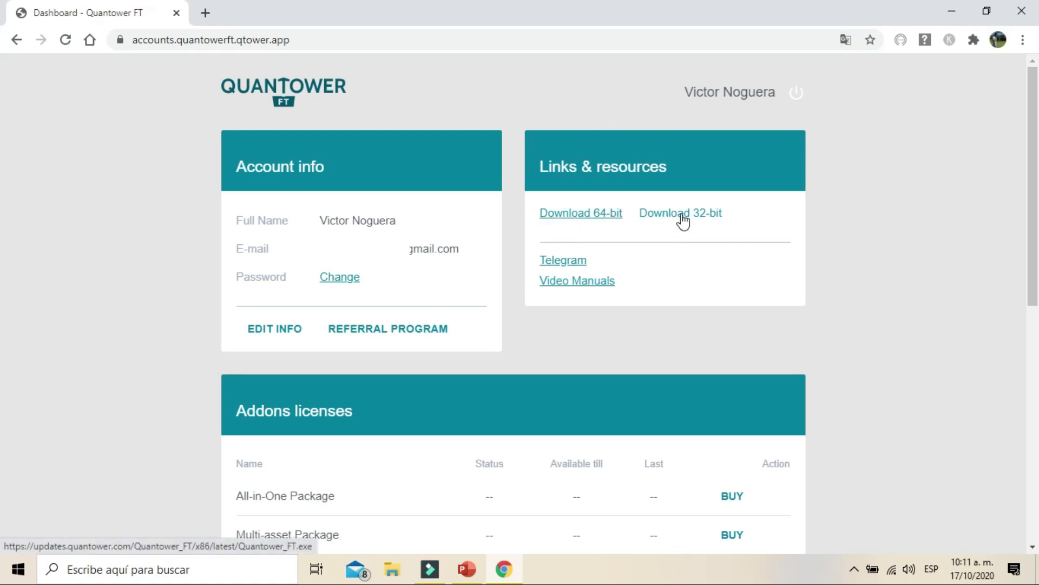
pyautogui.click(599, 216)
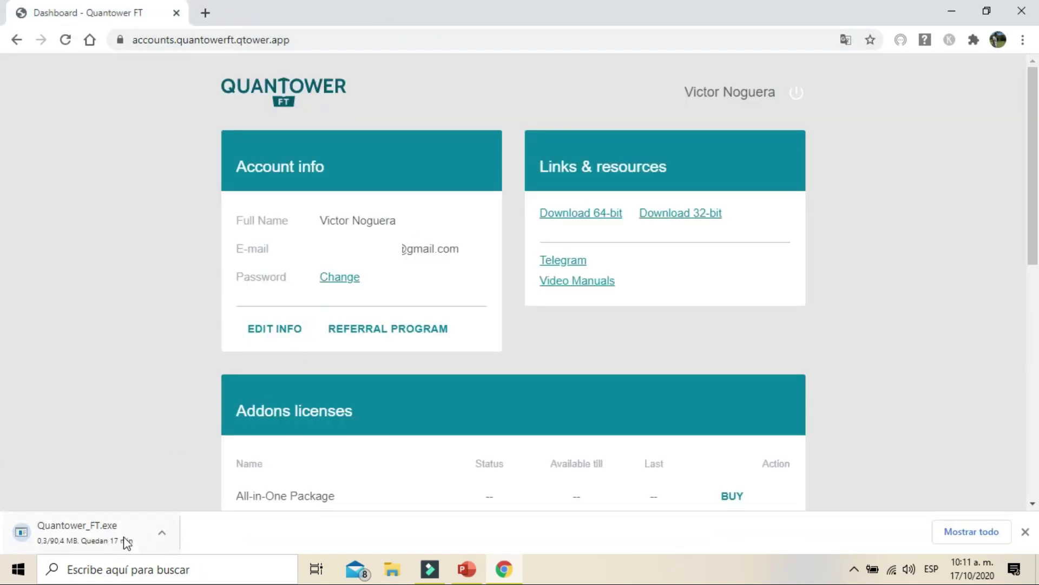
pyautogui.rightClick(105, 532)
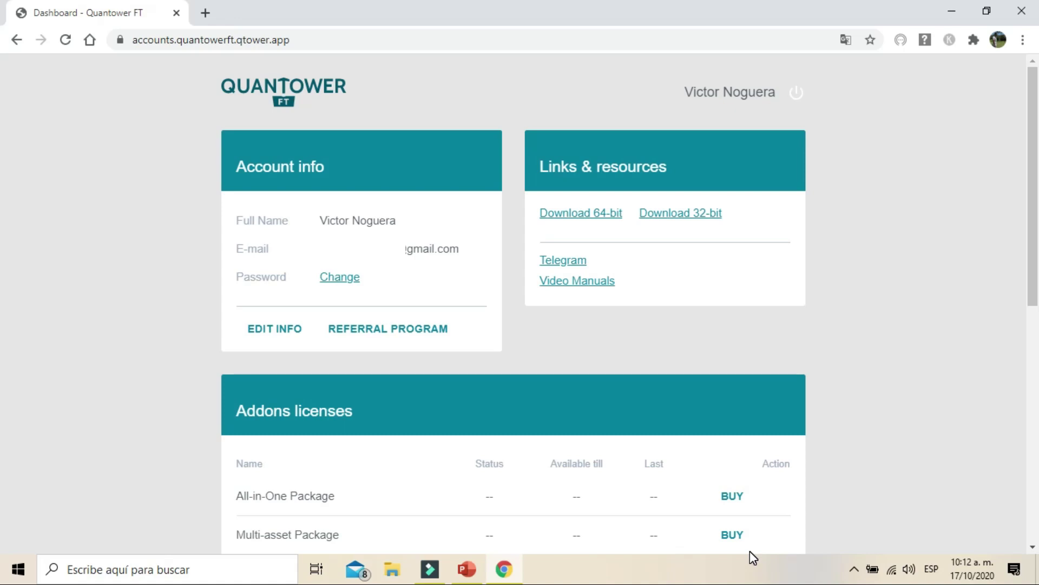
# Step: Switch to the desktop, launch Quantower FT and open its AMP/CQG connection login
pyautogui.click(951, 13)
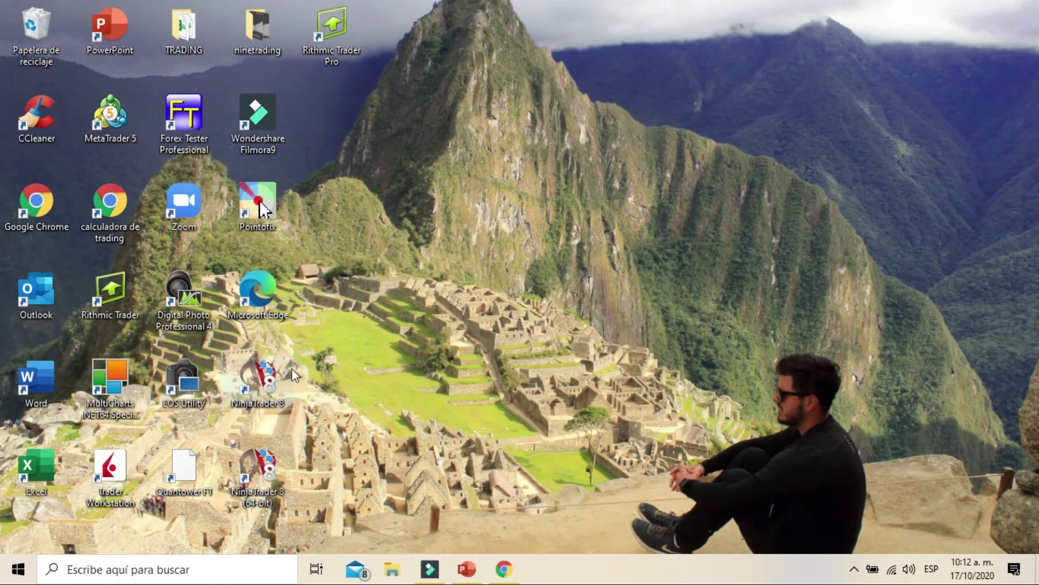
pyautogui.doubleClick(188, 472)
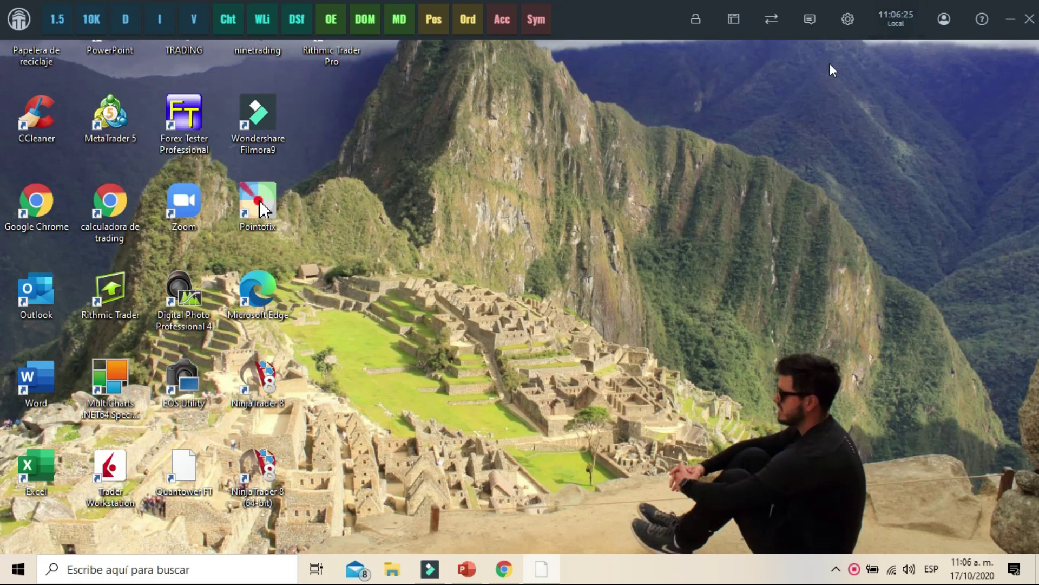
pyautogui.click(771, 17)
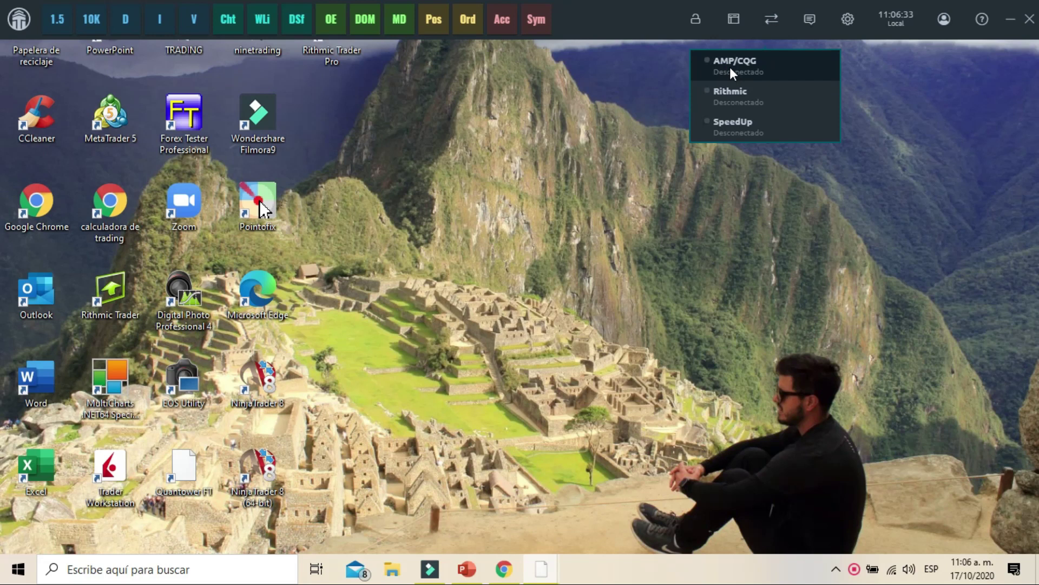
pyautogui.click(745, 66)
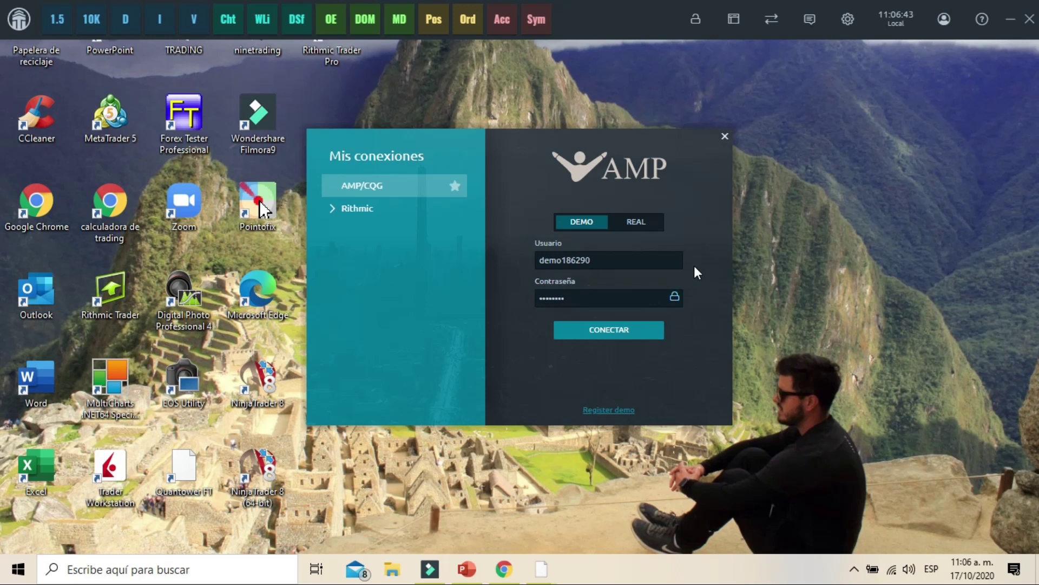
# Step: Open the AMP demo registration page and submit the sign-up form for the free 28-day real-time demo
pyautogui.click(613, 415)
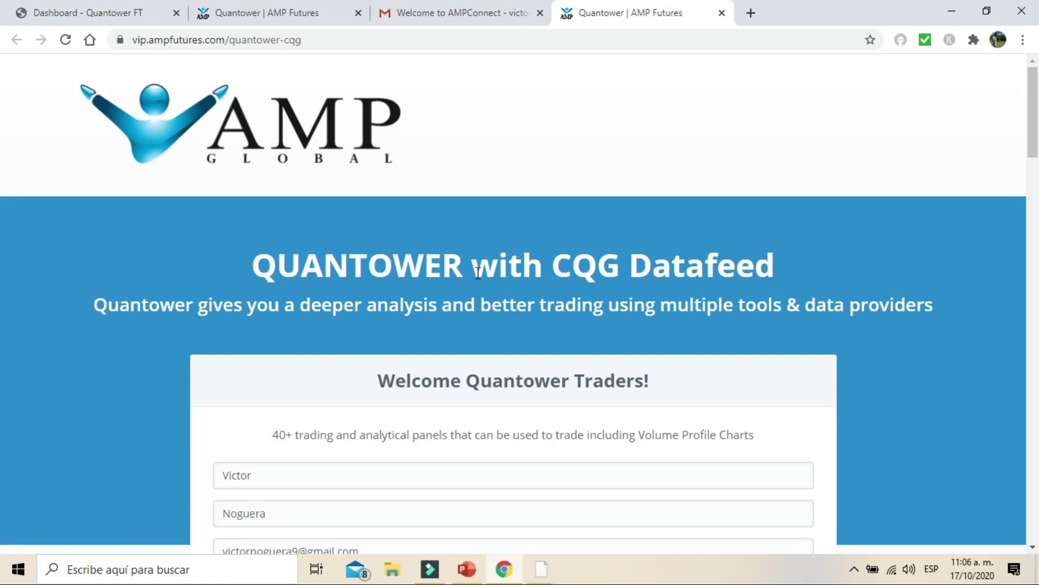
pyautogui.hotkey('ctrl', 'w')
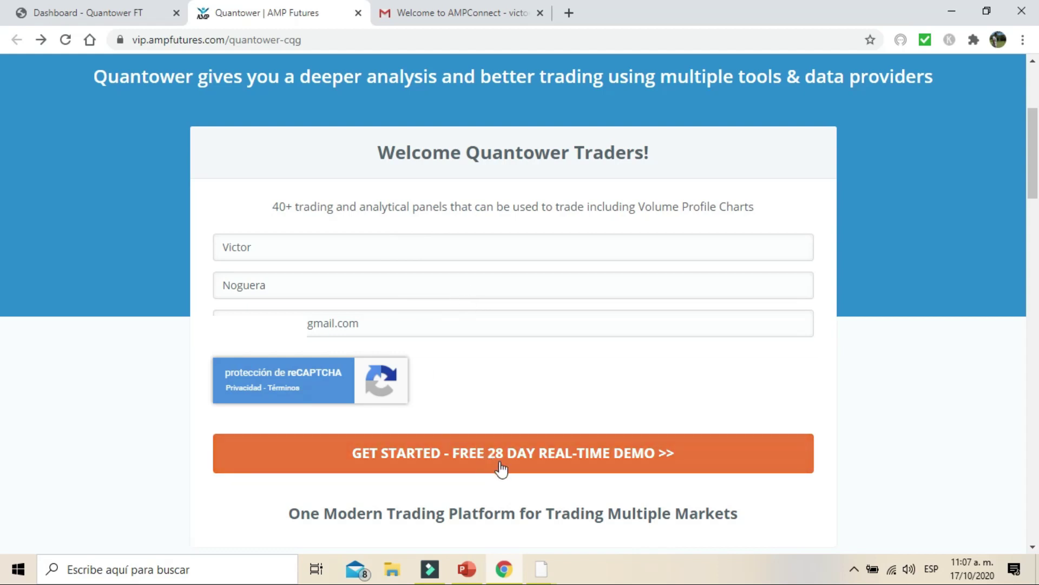
pyautogui.click(567, 455)
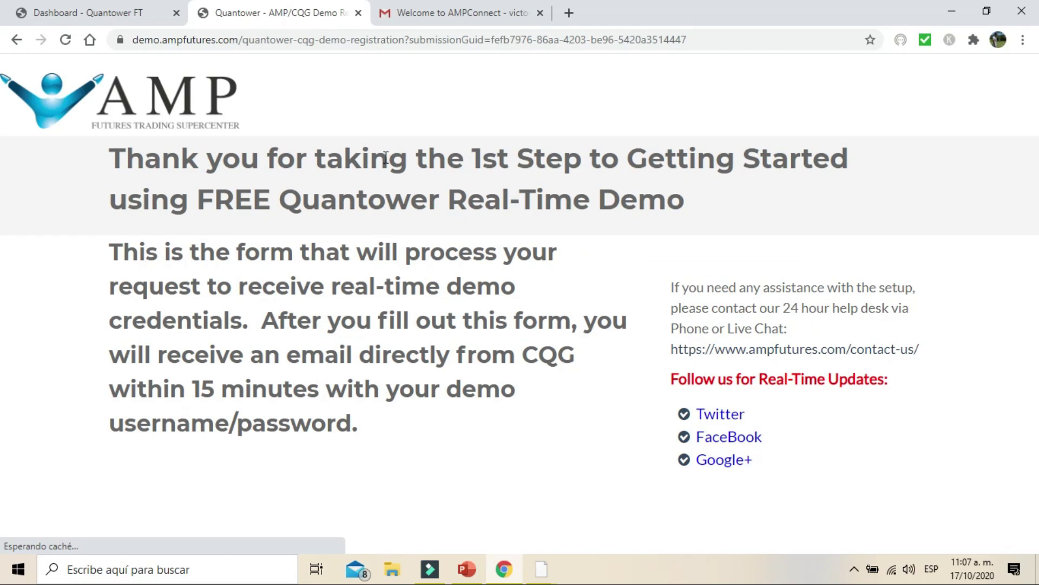
pyautogui.scroll(-3, 420, 323)
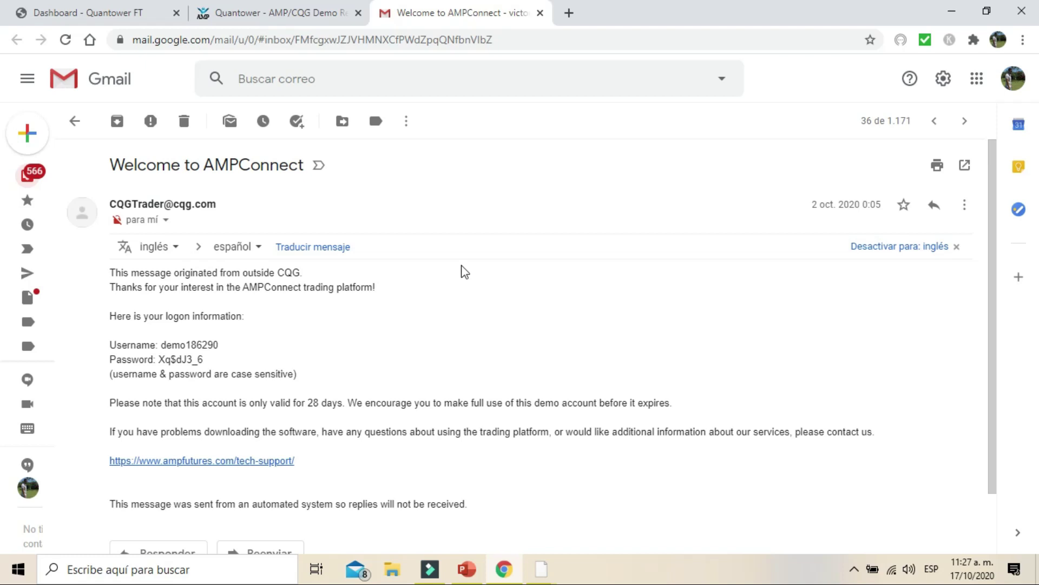
# Step: Copy the demo username from the "Welcome to AMPConnect" e-mail
pyautogui.moveTo(161, 345); pyautogui.dragTo(219, 345)
pyautogui.rightClick(205, 347)
pyautogui.click(227, 353)
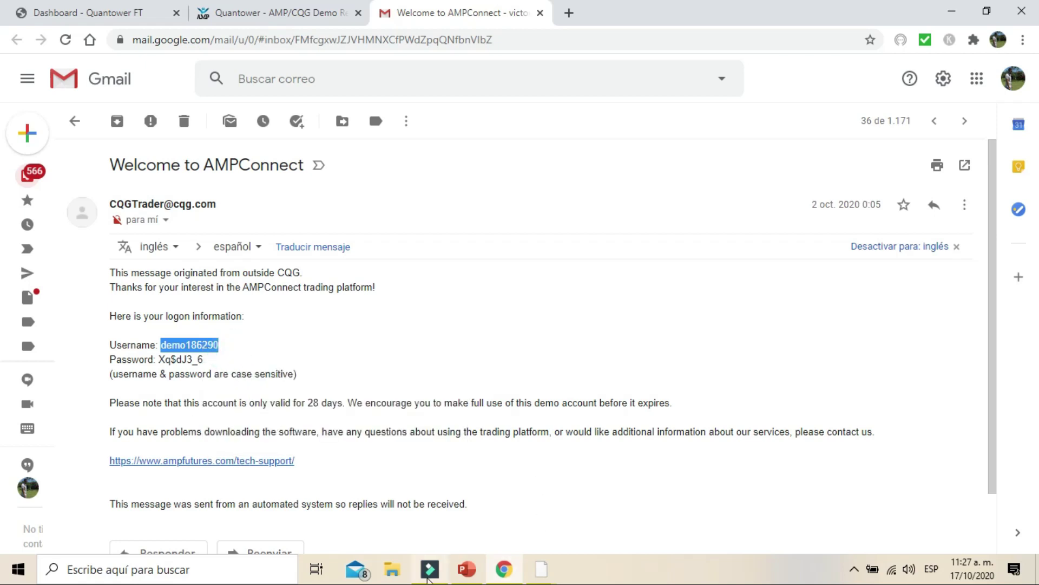
# Step: Switch to Quantower FT, reopen the AMP/CQG demo connection login and paste the copied username into its user field
pyautogui.click(542, 567)
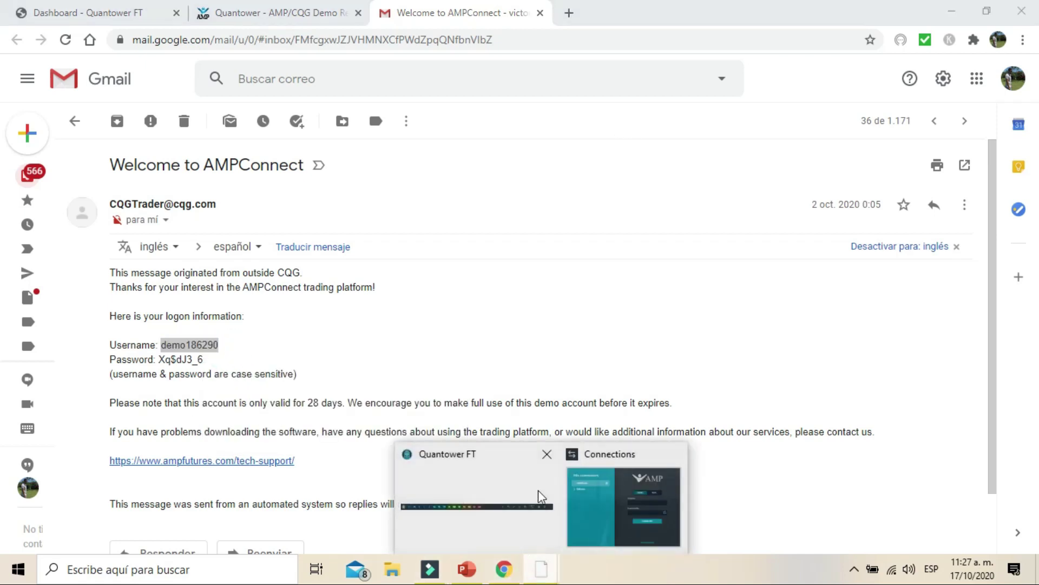
pyautogui.click(481, 511)
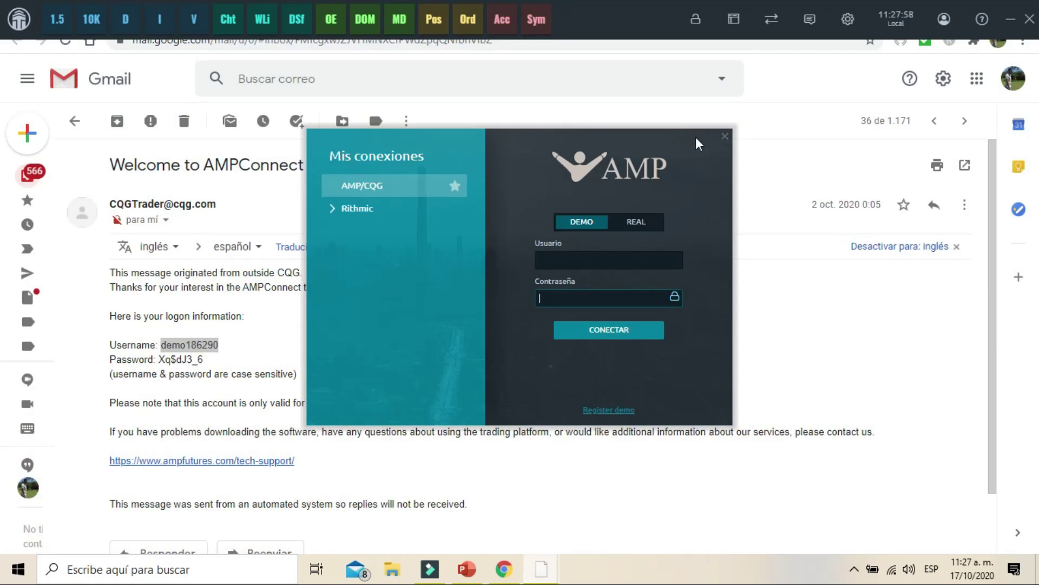
pyautogui.click(719, 135)
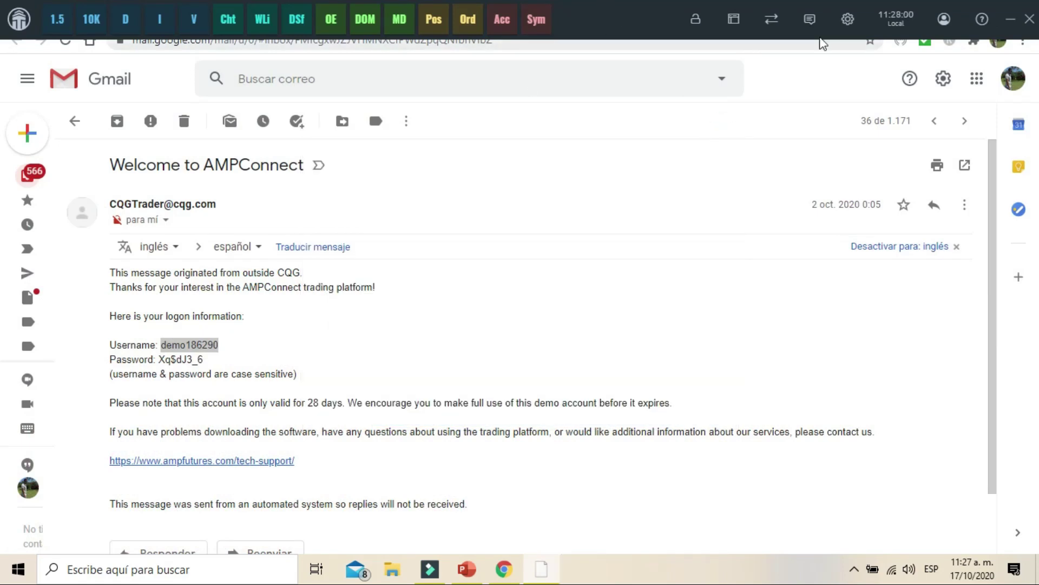
pyautogui.click(771, 22)
pyautogui.click(745, 75)
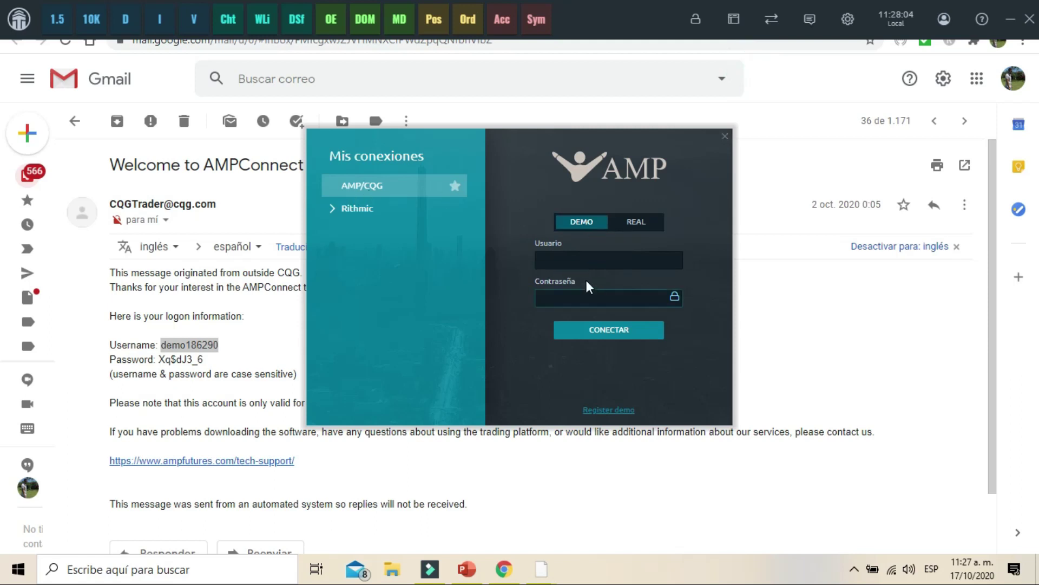
pyautogui.click(574, 262)
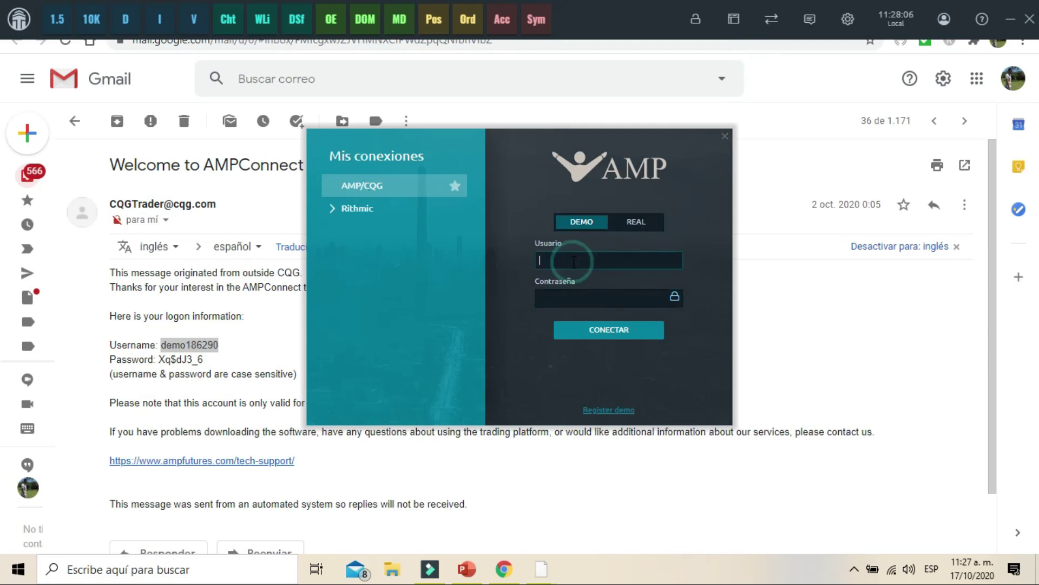
pyautogui.rightClick(574, 262)
pyautogui.click(609, 313)
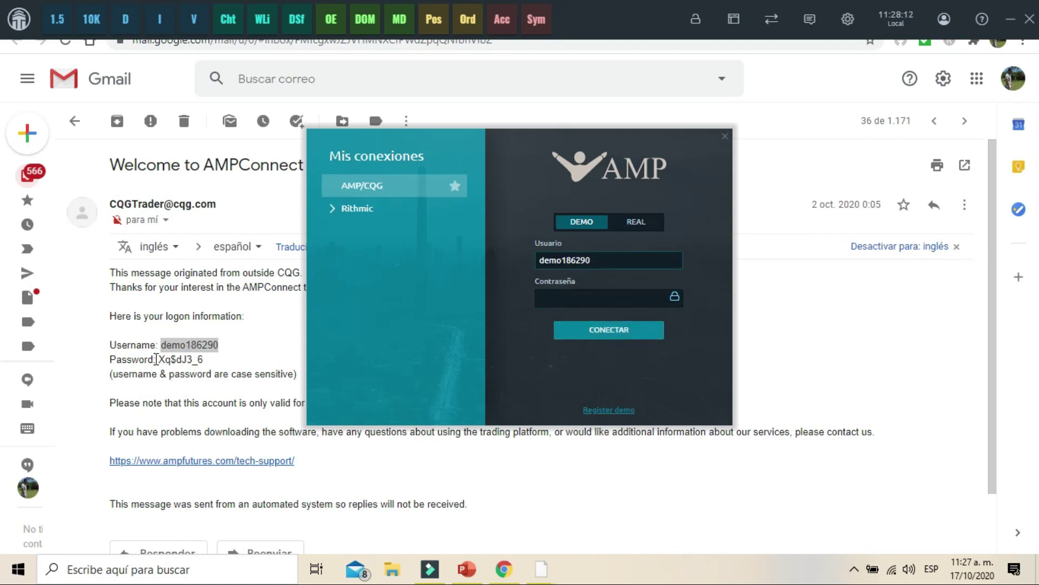
# Step: Copy the demo password from the "Welcome to AMPConnect" e-mail
pyautogui.moveTo(160, 359); pyautogui.dragTo(203, 361)
pyautogui.rightClick(204, 360)
pyautogui.click(219, 372)
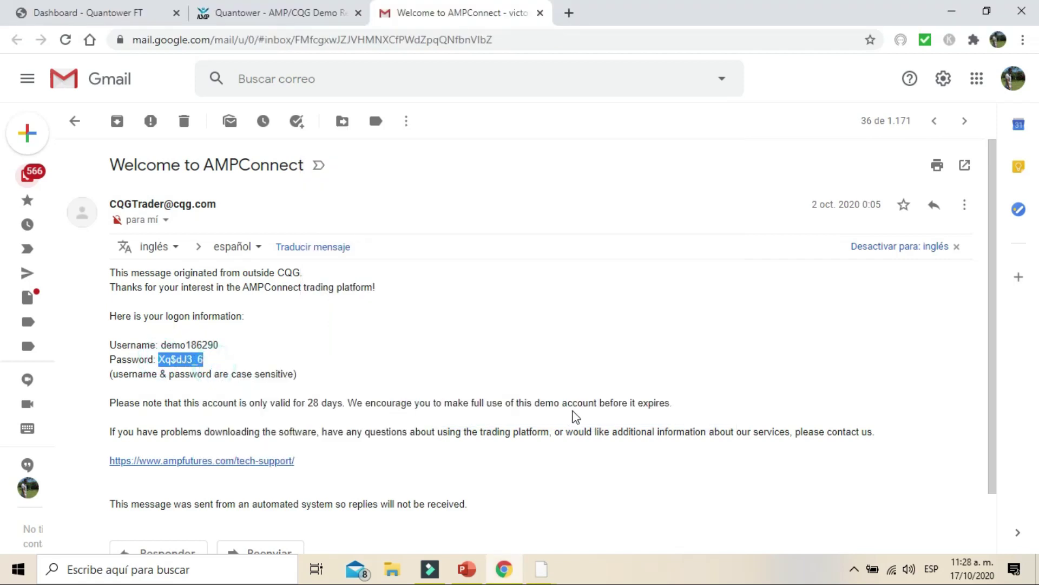
# Step: Return to the AMP/CQG connection login in Quantower FT, paste the account password and connect to the demo account
pyautogui.click(543, 571)
pyautogui.click(613, 511)
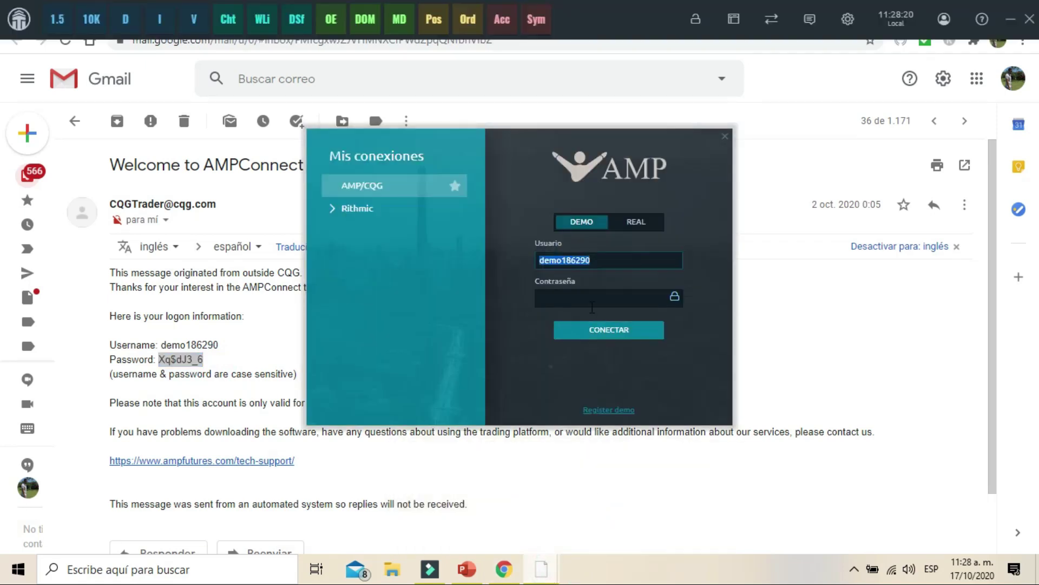
pyautogui.click(588, 298)
pyautogui.rightClick(593, 306)
pyautogui.click(621, 355)
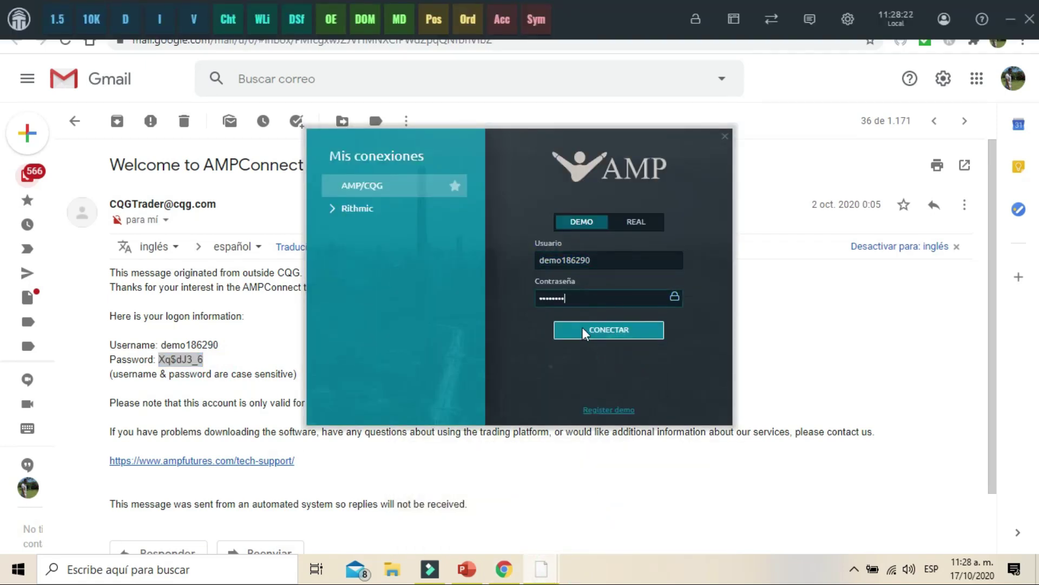
pyautogui.click(591, 330)
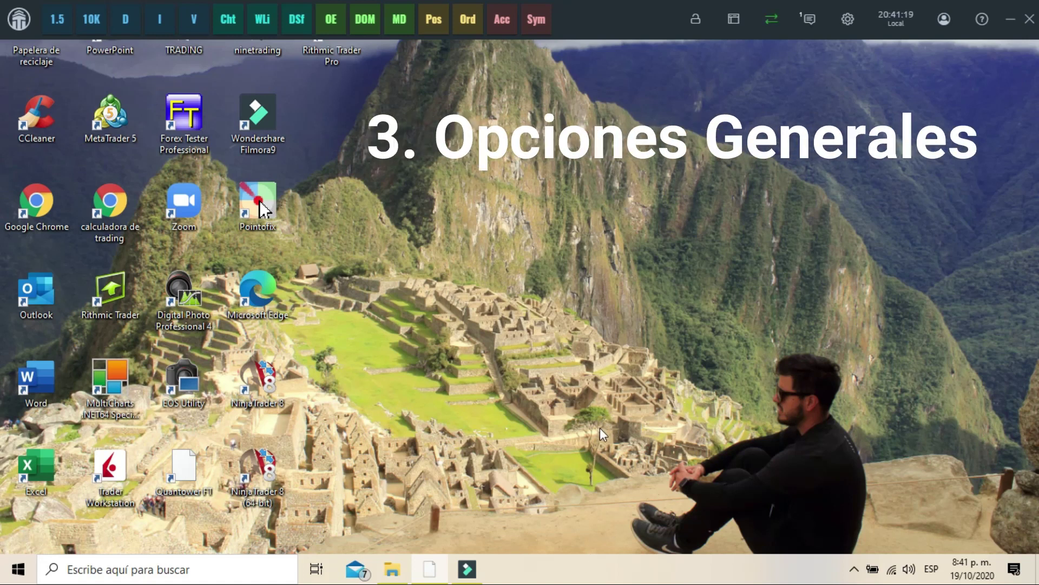
# Step: Open the general configuration and review the available interface languages without choosing another one
pyautogui.click(849, 19)
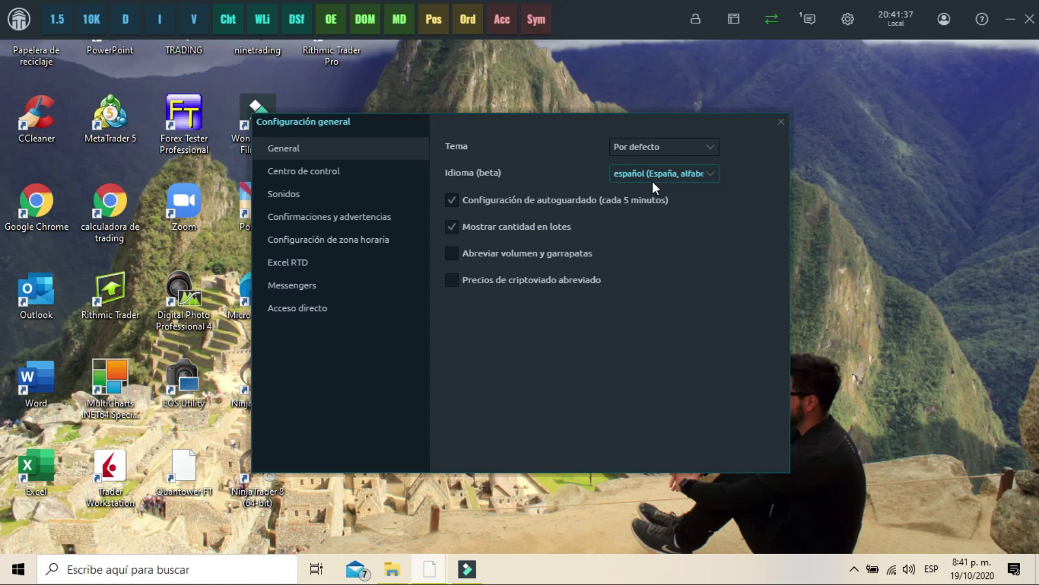
pyautogui.click(690, 174)
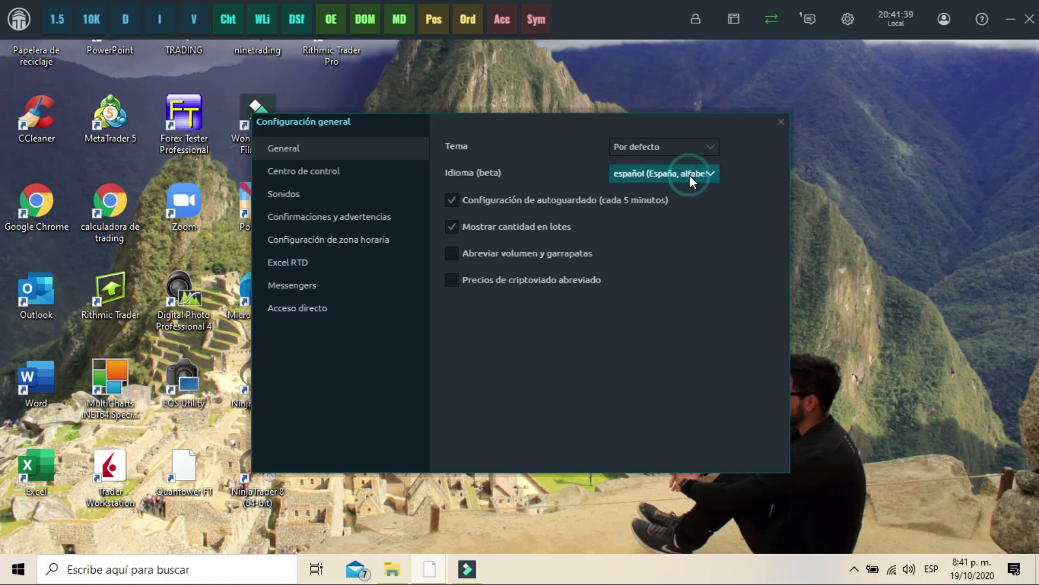
pyautogui.click(710, 177)
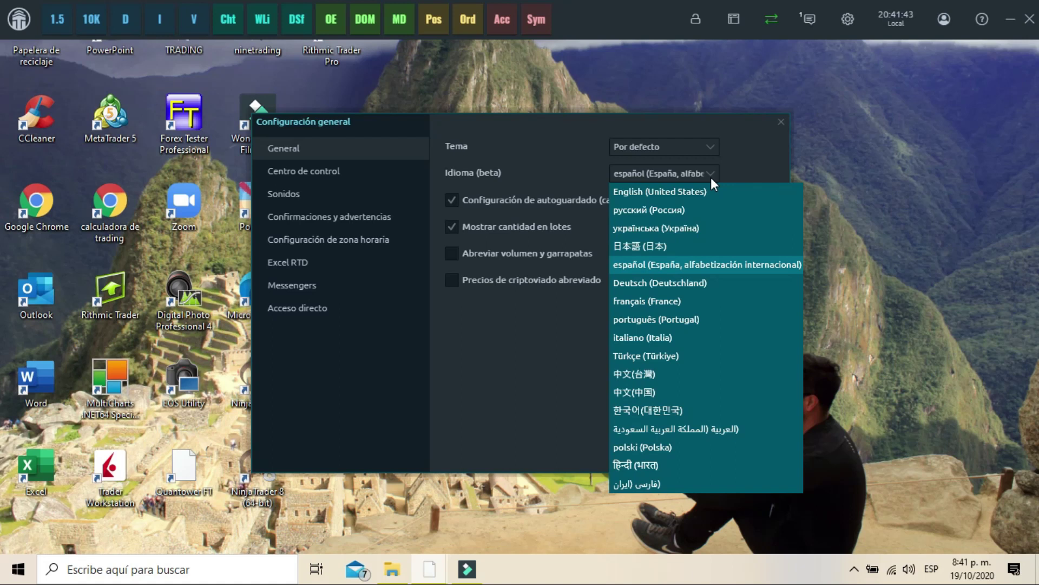
pyautogui.click(710, 177)
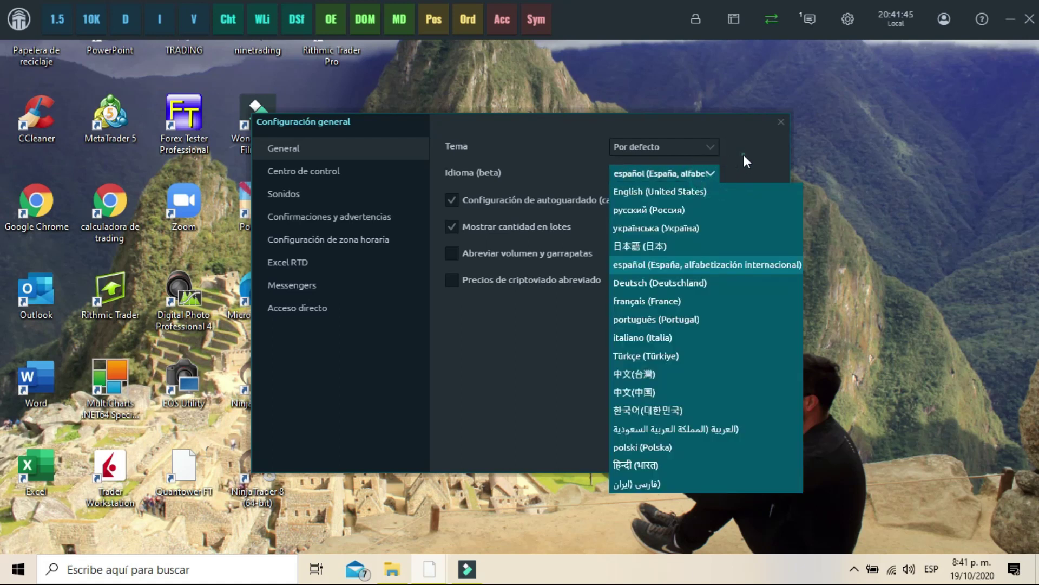
pyautogui.click(744, 156)
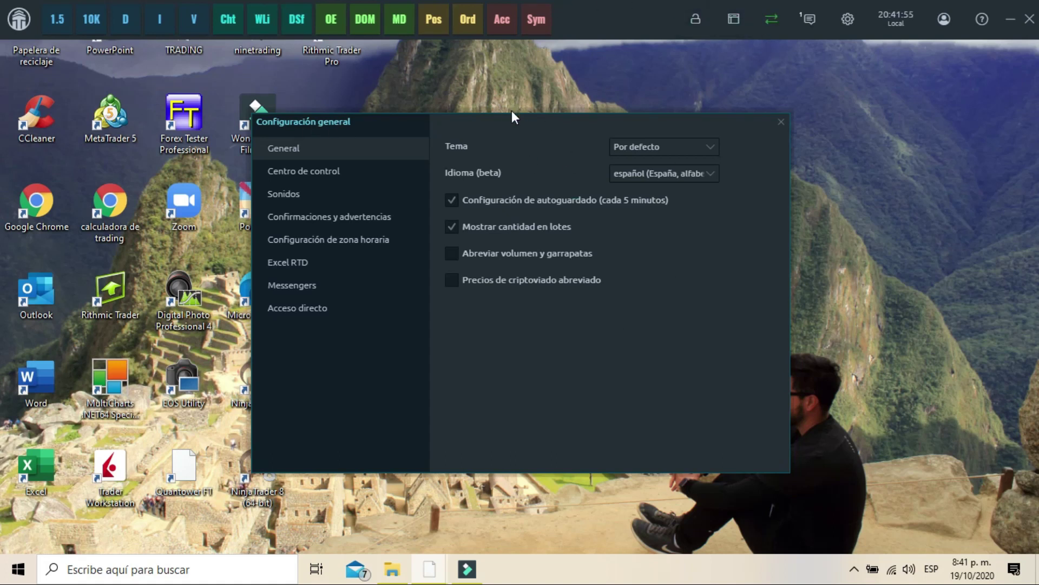
# Step: Try the Dark Autumn, Dark Forest, Dark Gold, Light Forest and Light Gold themes and return to the theme "Por defecto"
pyautogui.click(686, 150)
pyautogui.click(659, 183)
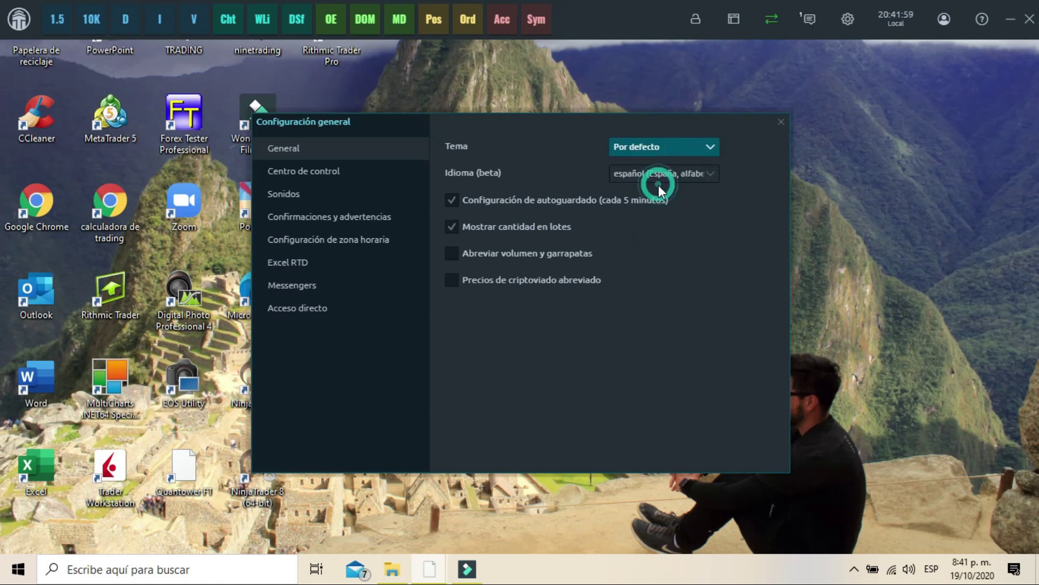
pyautogui.click(701, 144)
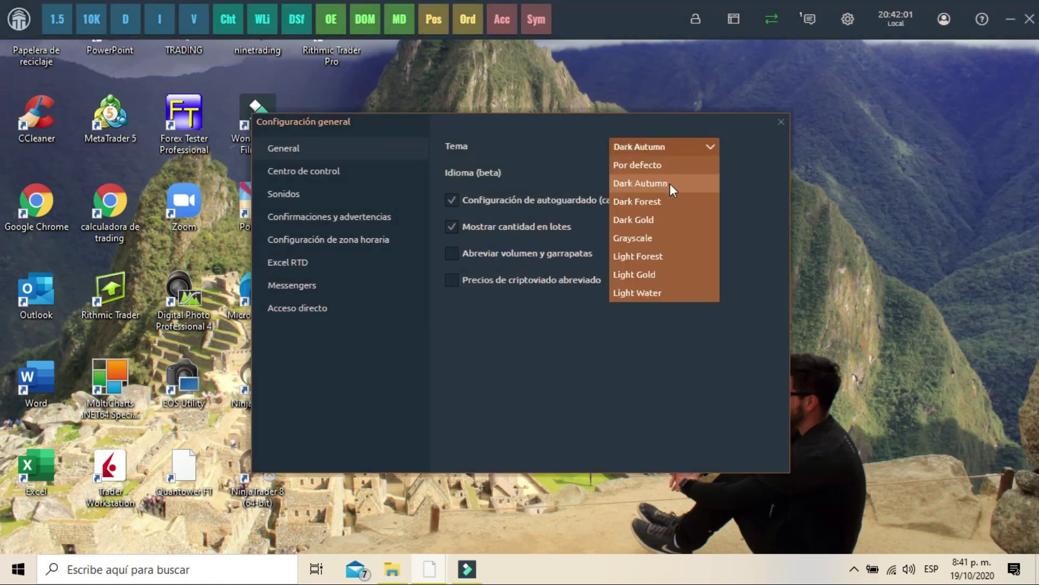
pyautogui.click(669, 200)
pyautogui.click(699, 151)
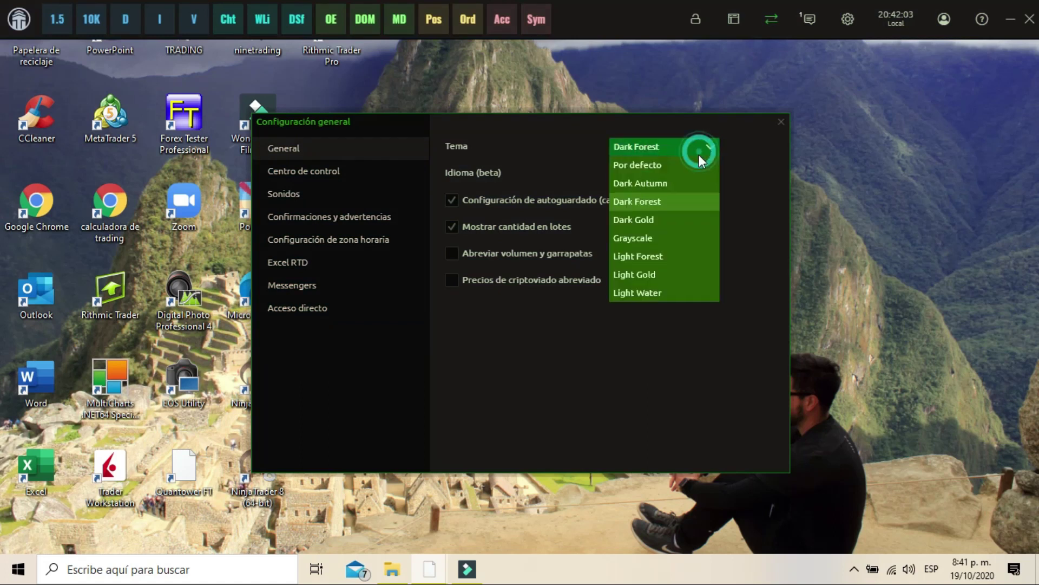
pyautogui.click(674, 216)
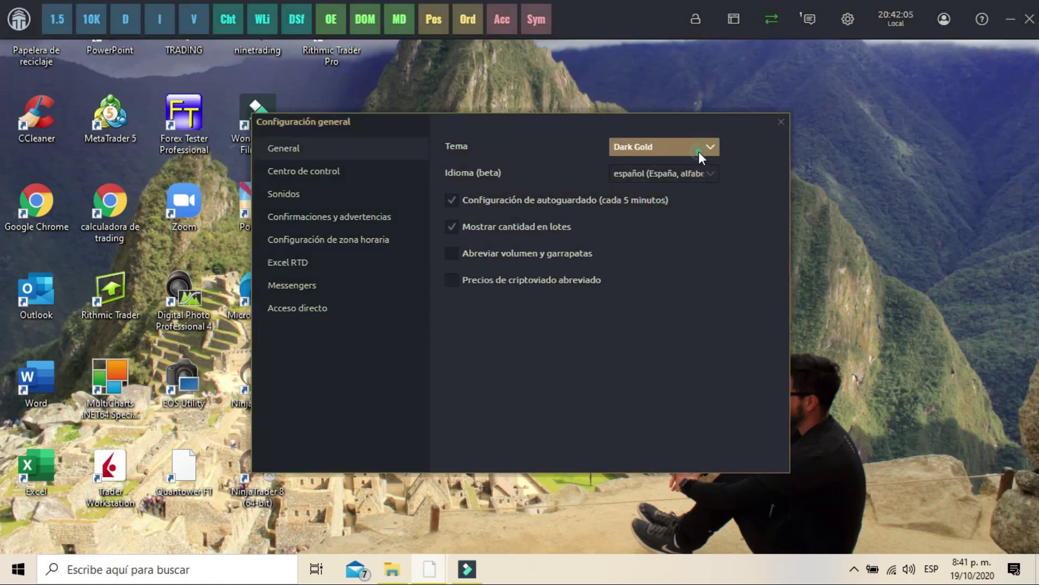
pyautogui.click(700, 152)
pyautogui.click(663, 255)
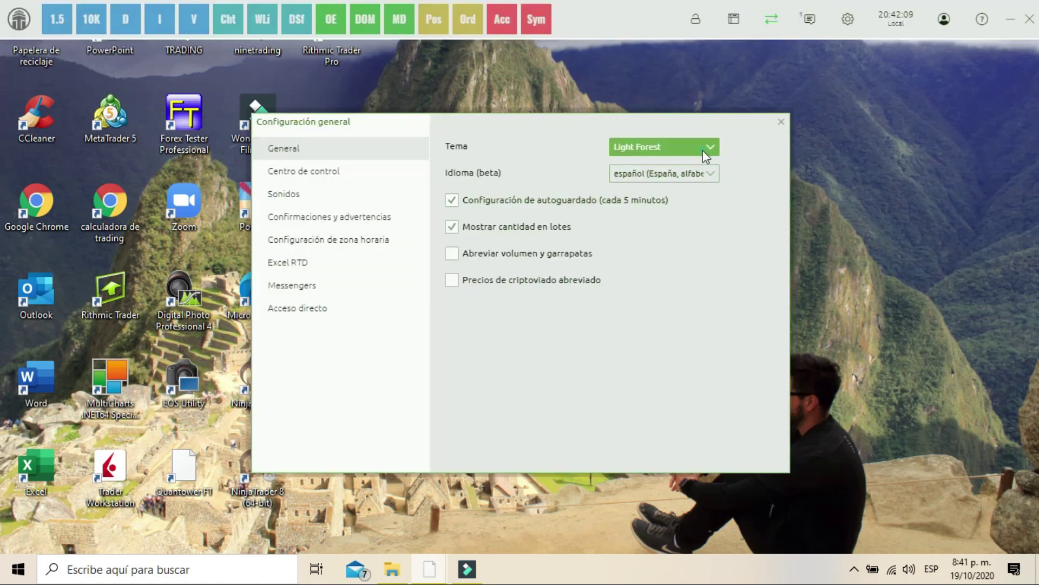
pyautogui.click(702, 151)
pyautogui.click(677, 275)
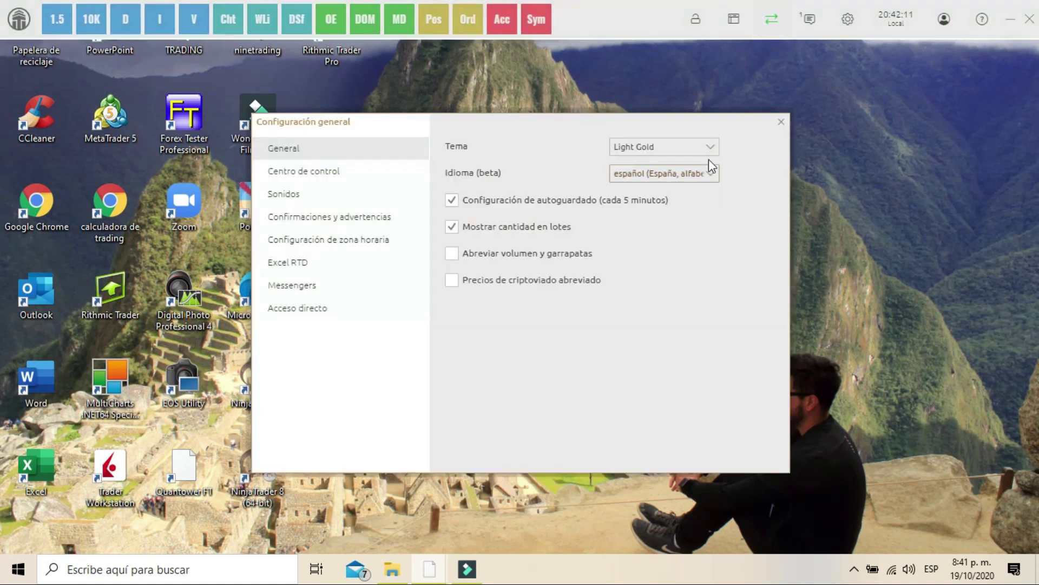
pyautogui.click(710, 150)
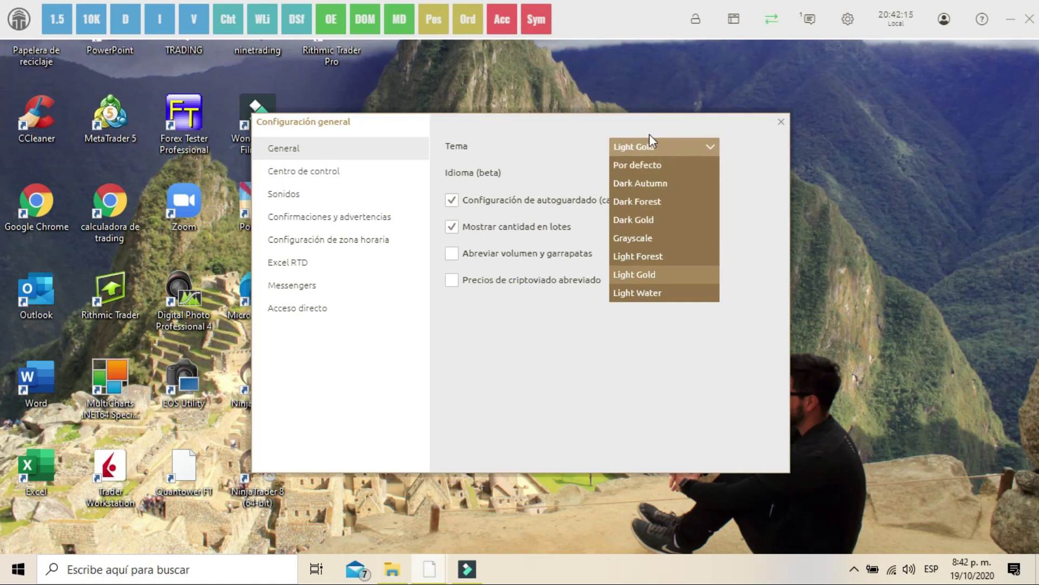
pyautogui.click(656, 162)
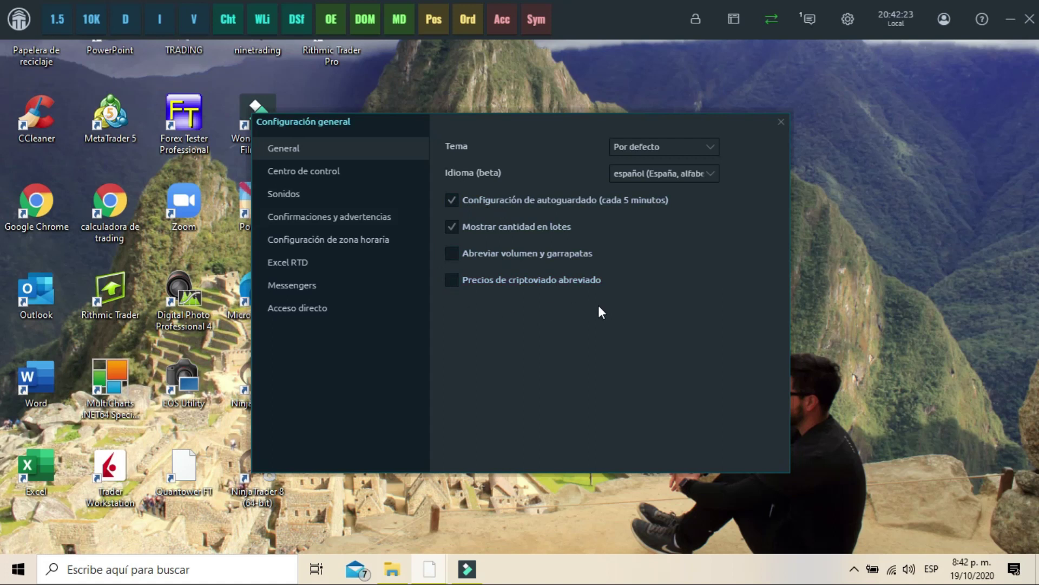
# Step: Review the general configuration's options for the control center, sounds, confirmations and warnings, and time zones
pyautogui.click(324, 172)
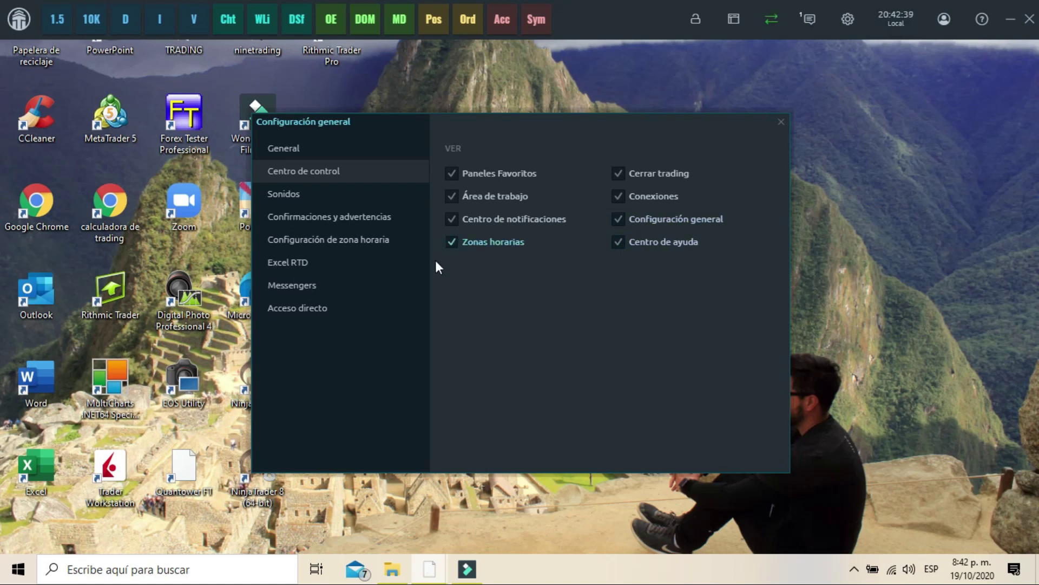
pyautogui.click(296, 196)
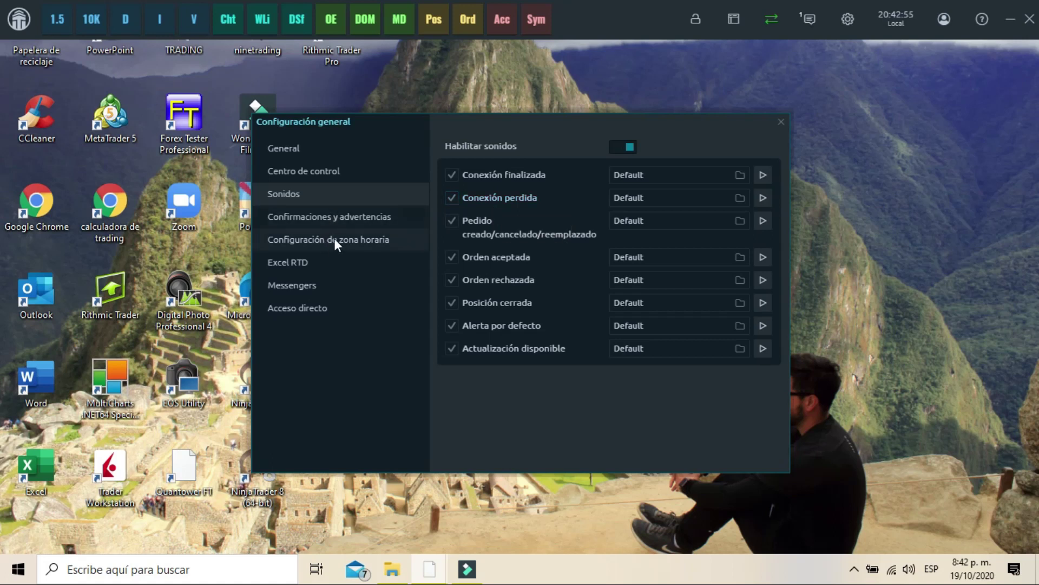
pyautogui.click(342, 219)
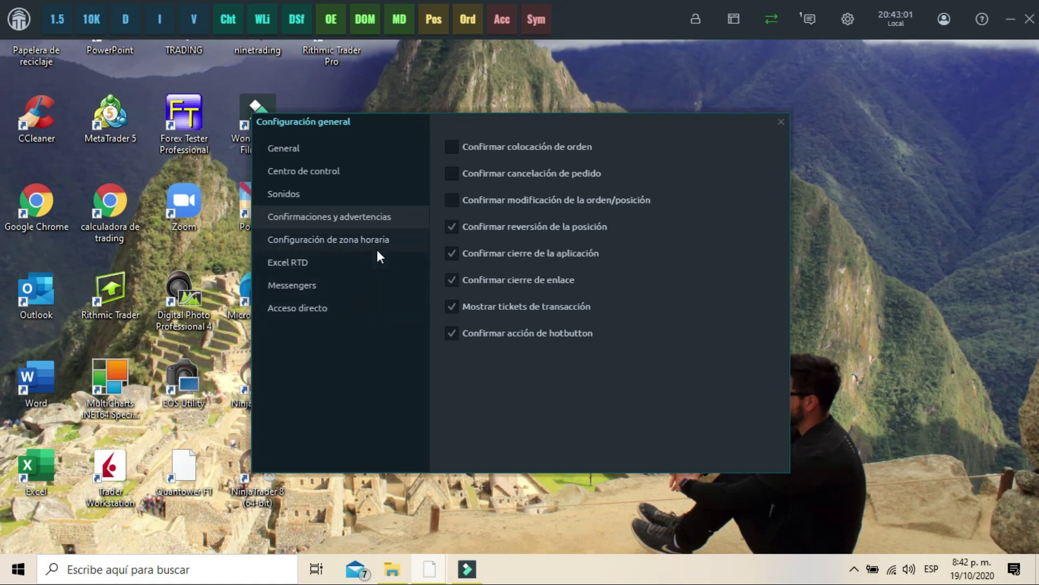
pyautogui.click(341, 243)
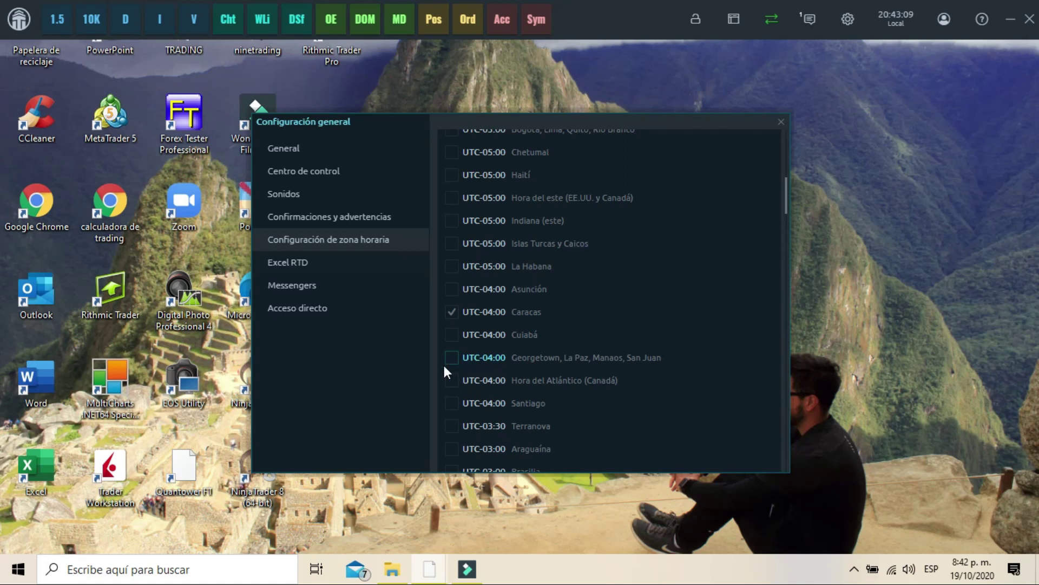
# Step: Review the Excel RTD, Messengers and keyboard shortcut settings and close the general configuration
pyautogui.click(311, 271)
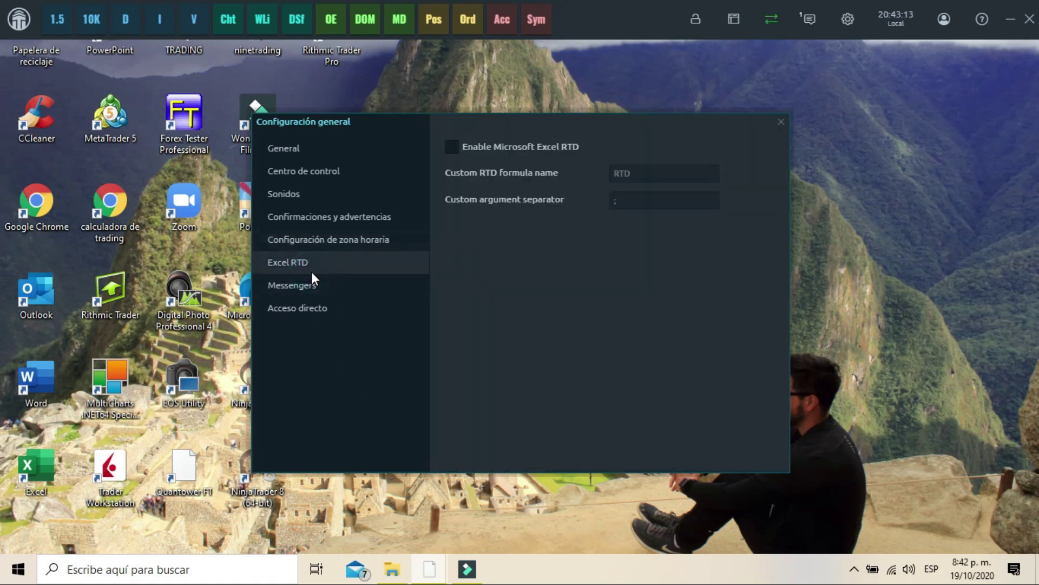
pyautogui.click(310, 285)
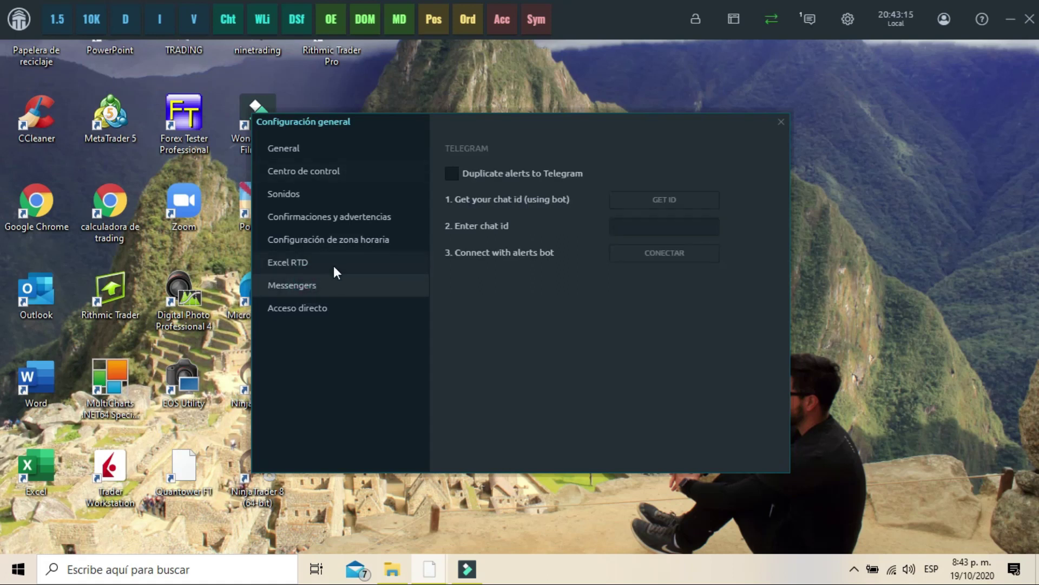
pyautogui.click(313, 310)
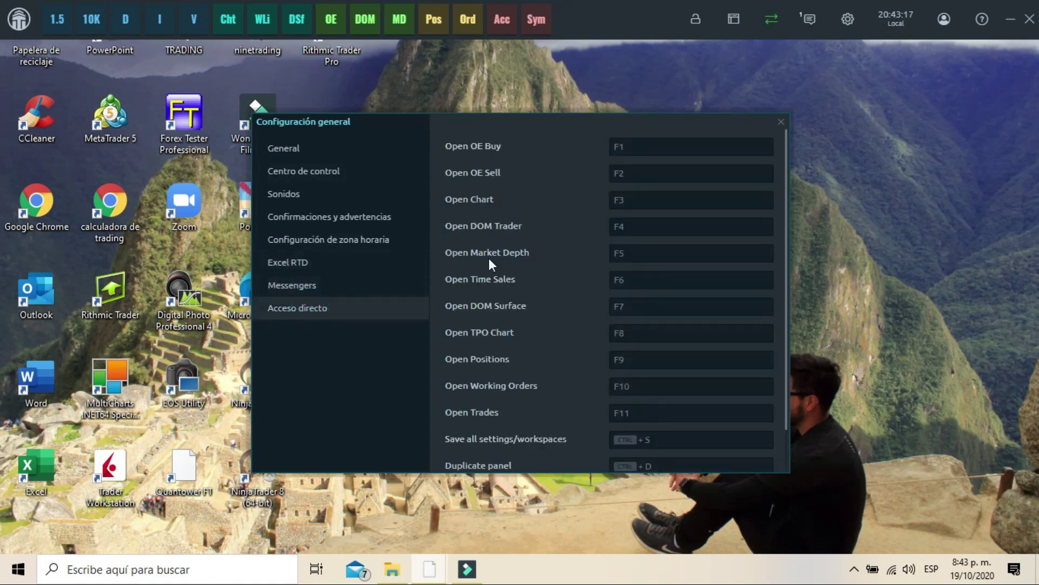
pyautogui.scroll(-1, 507, 322)
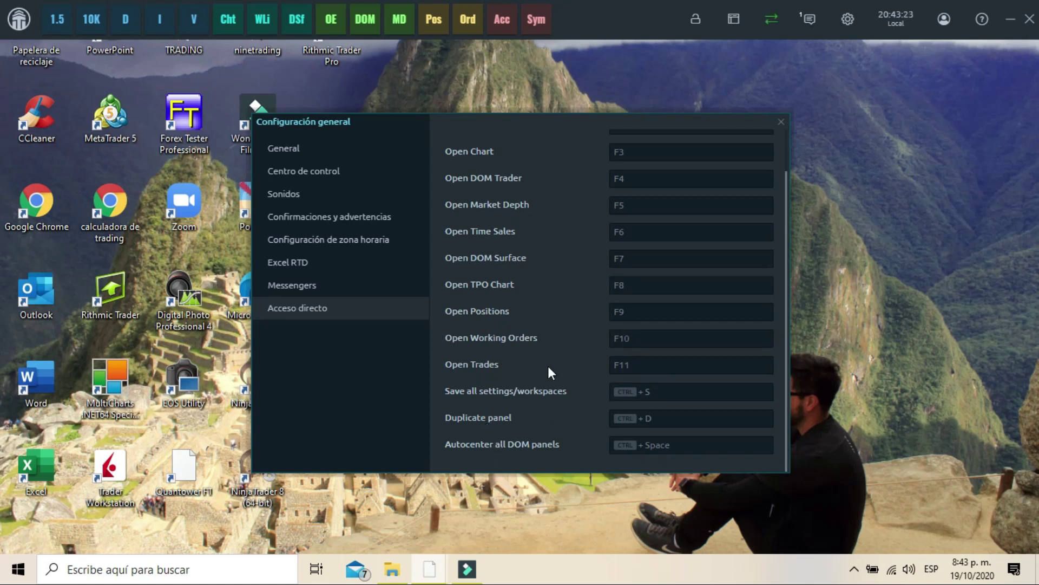
pyautogui.scroll(1, 548, 373)
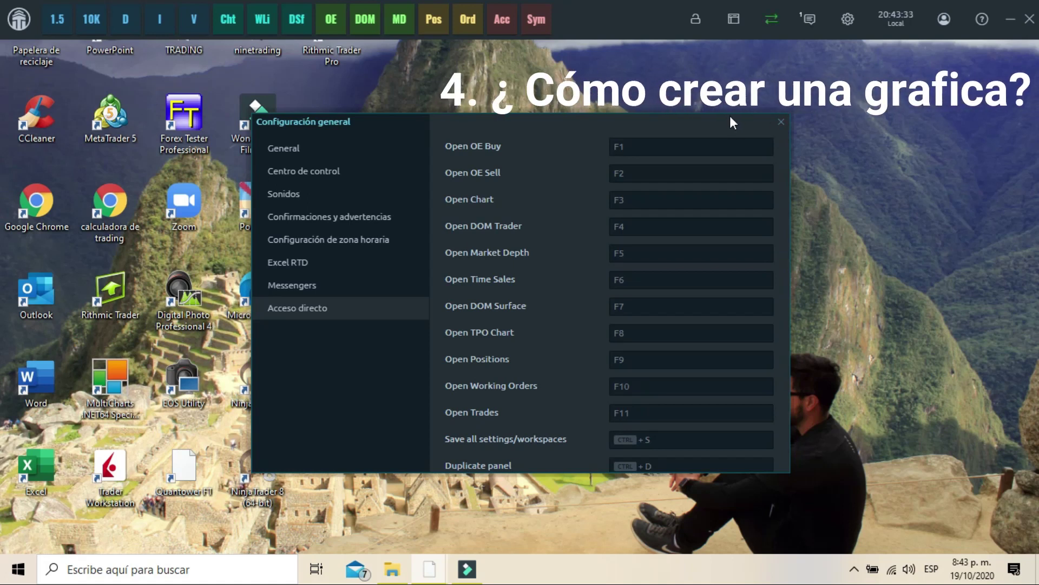
pyautogui.click(781, 123)
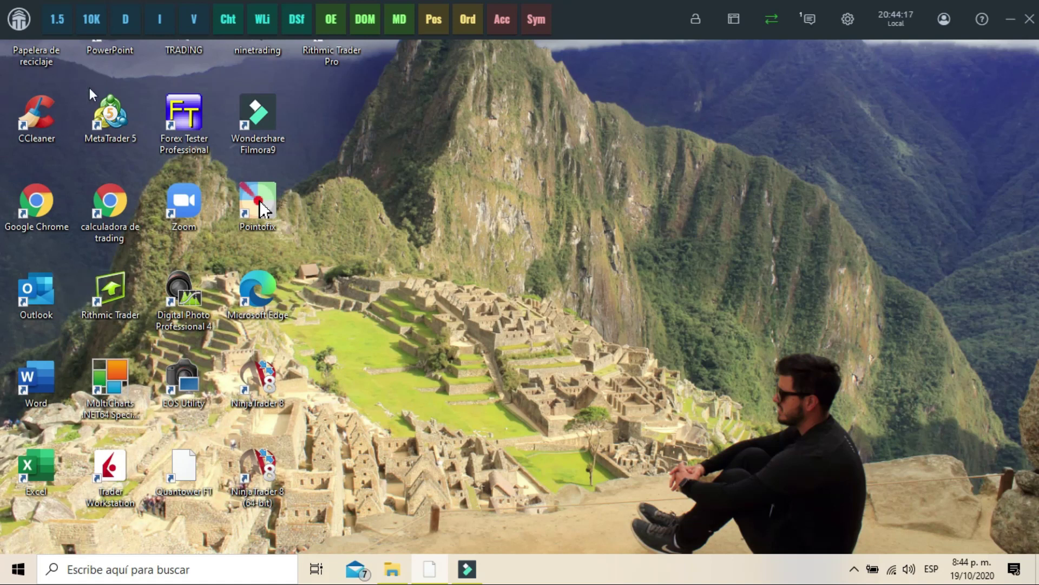
# Step: Browse the available Quantower modules and open a new chart (Gráfico) from the Analytics group
pyautogui.click(14, 22)
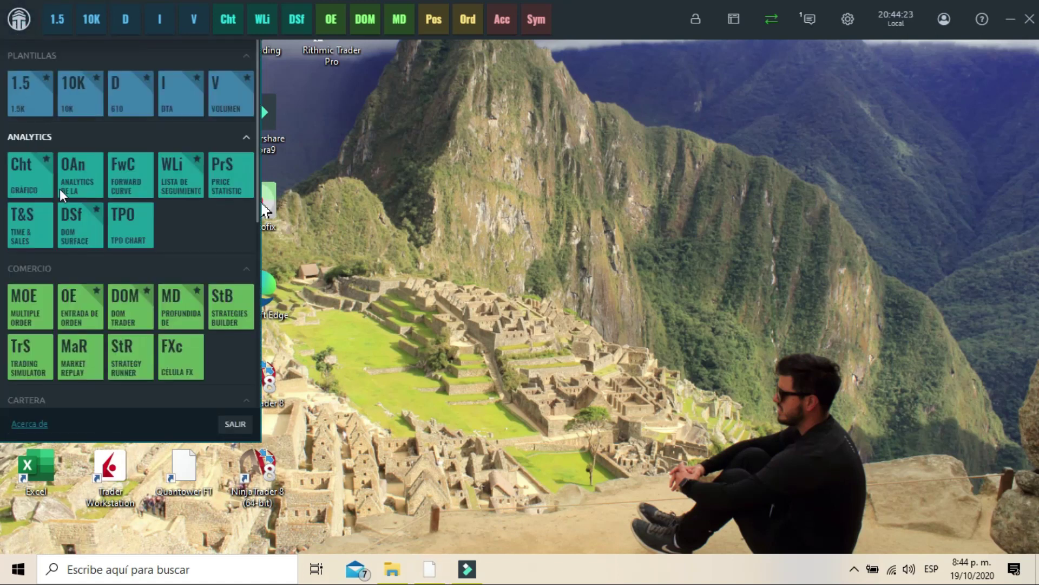
pyautogui.scroll(-5, 99, 238)
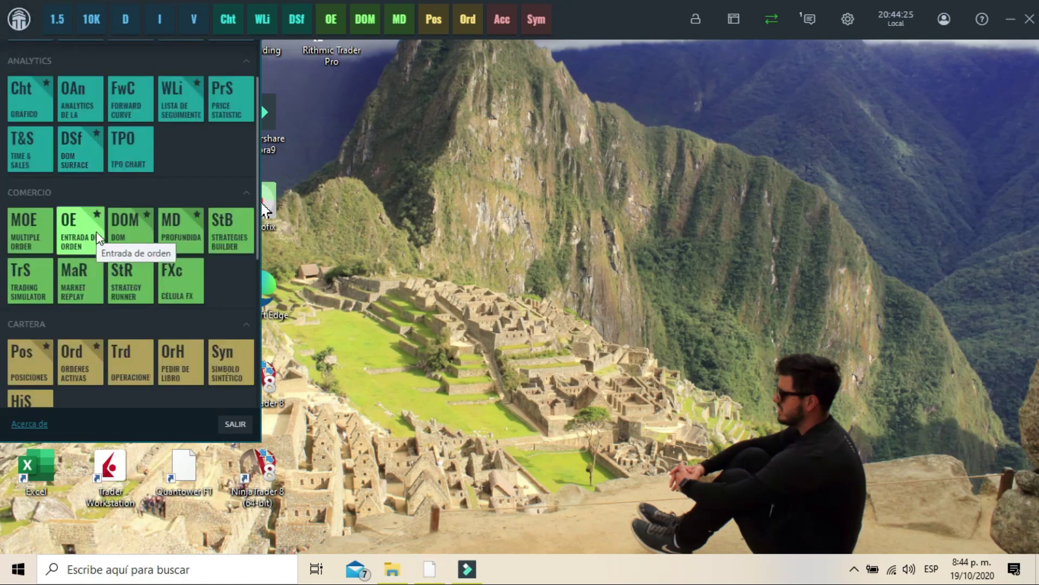
pyautogui.scroll(-2, 96, 242)
pyautogui.scroll(6, 99, 244)
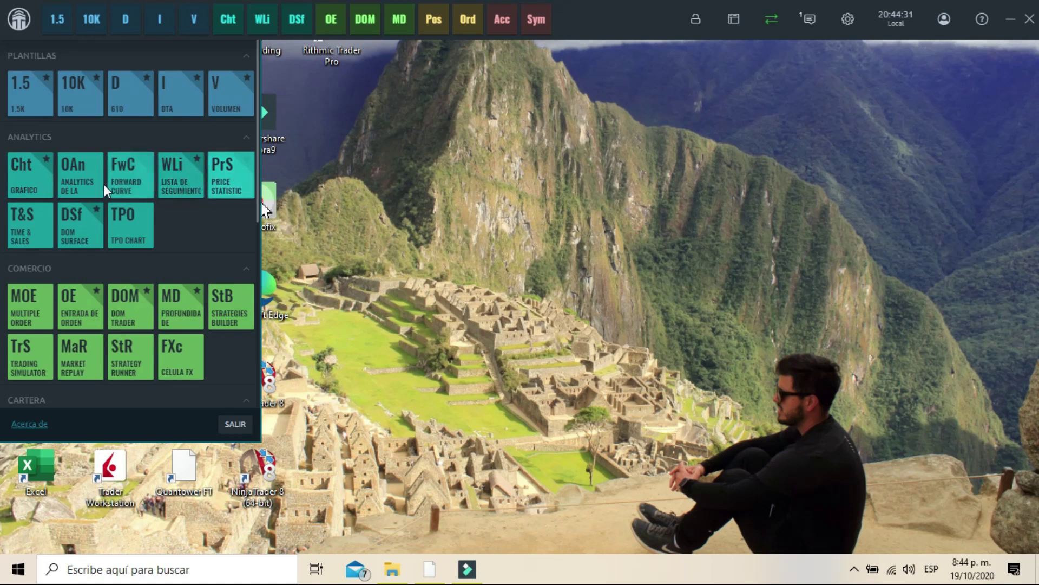
pyautogui.click(27, 170)
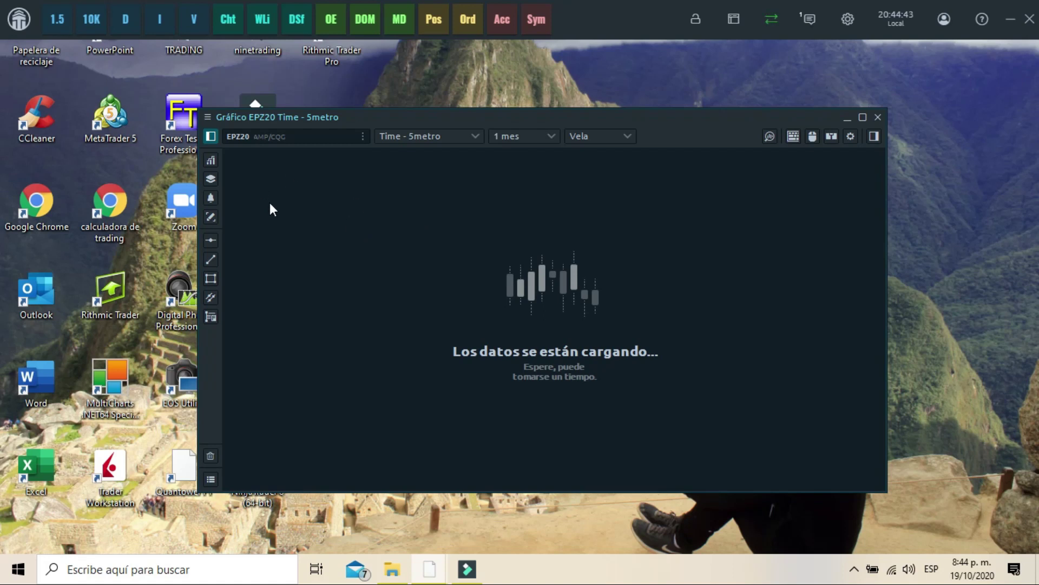
# Step: Choose EPZ20 (E-Mini S&P 500: December 2020) from the Globex EP futures as the chart's symbol and maximize the chart
pyautogui.click(308, 138)
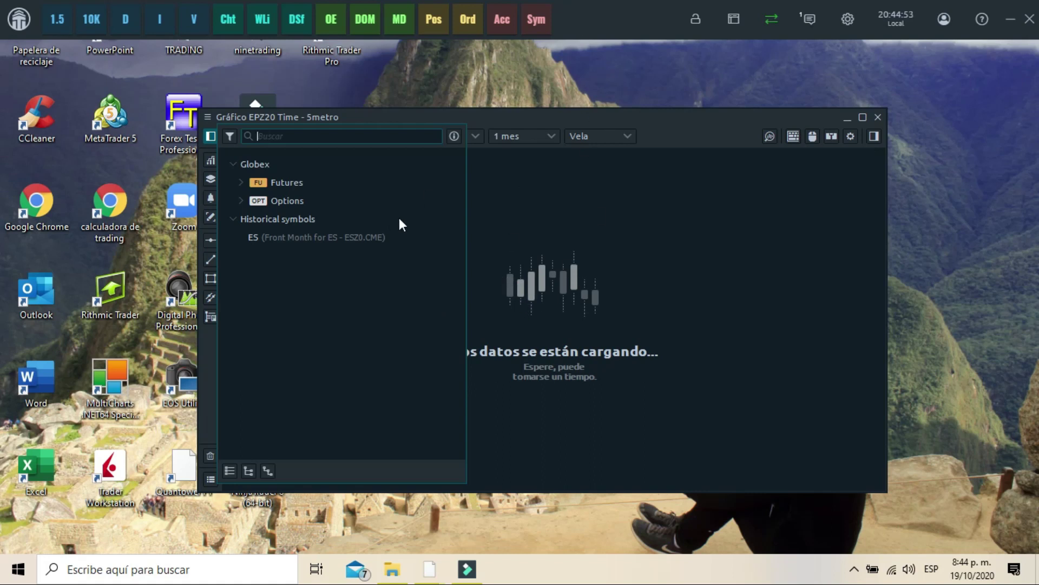
pyautogui.click(242, 183)
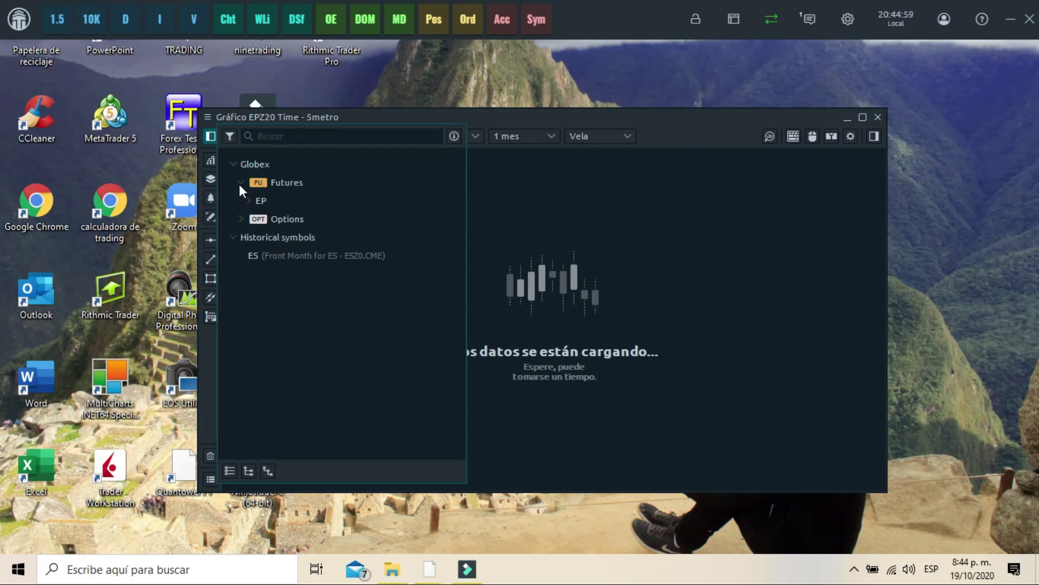
pyautogui.click(249, 200)
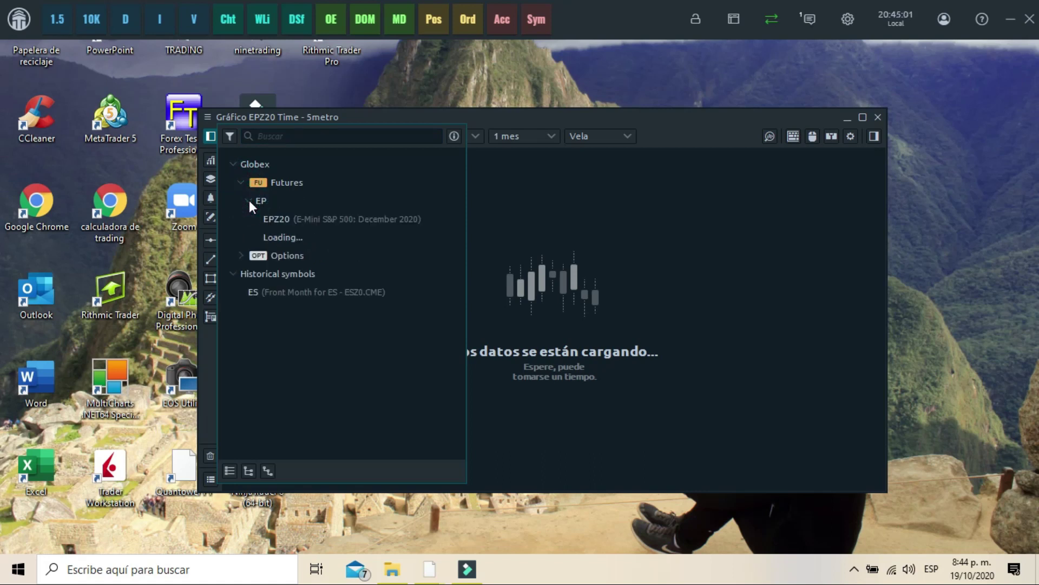
pyautogui.click(249, 200)
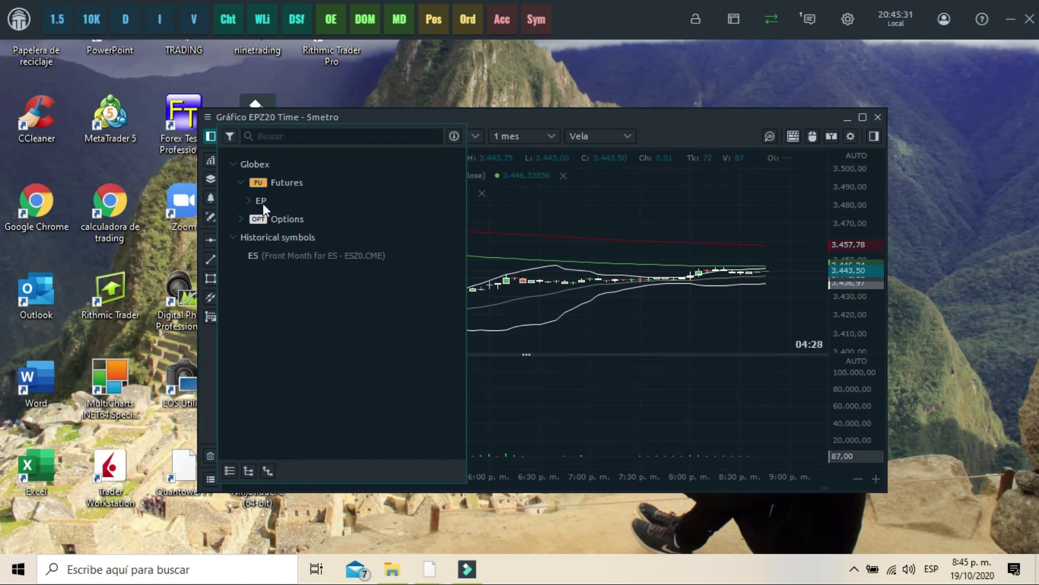
pyautogui.click(246, 202)
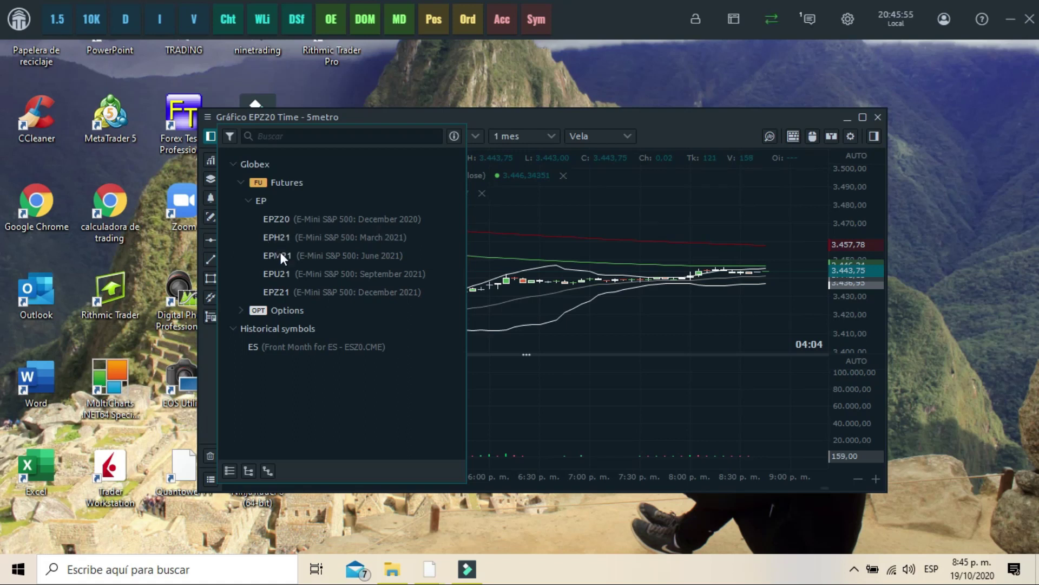
pyautogui.click(277, 219)
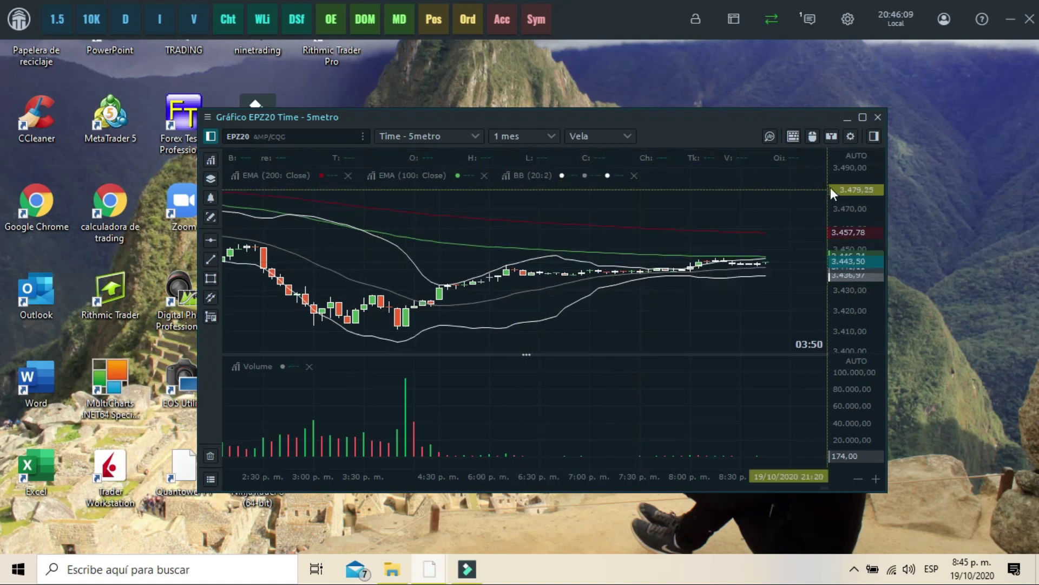
pyautogui.click(863, 117)
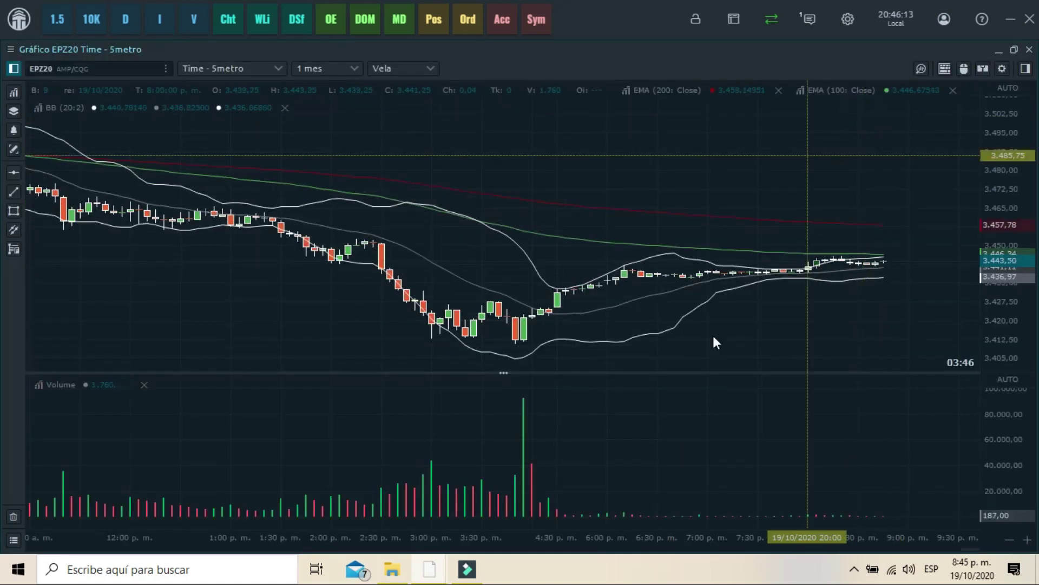